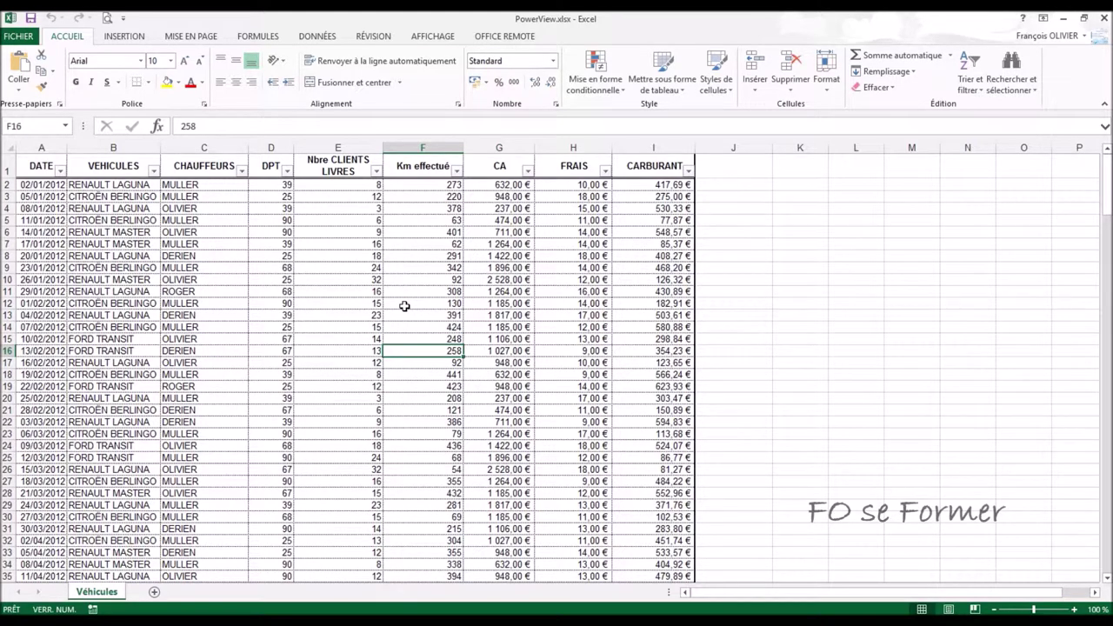
# Step: Select the full Véhicules data range with Ctrl+A as the report source
pyautogui.hotkey('ctrl', 'a')
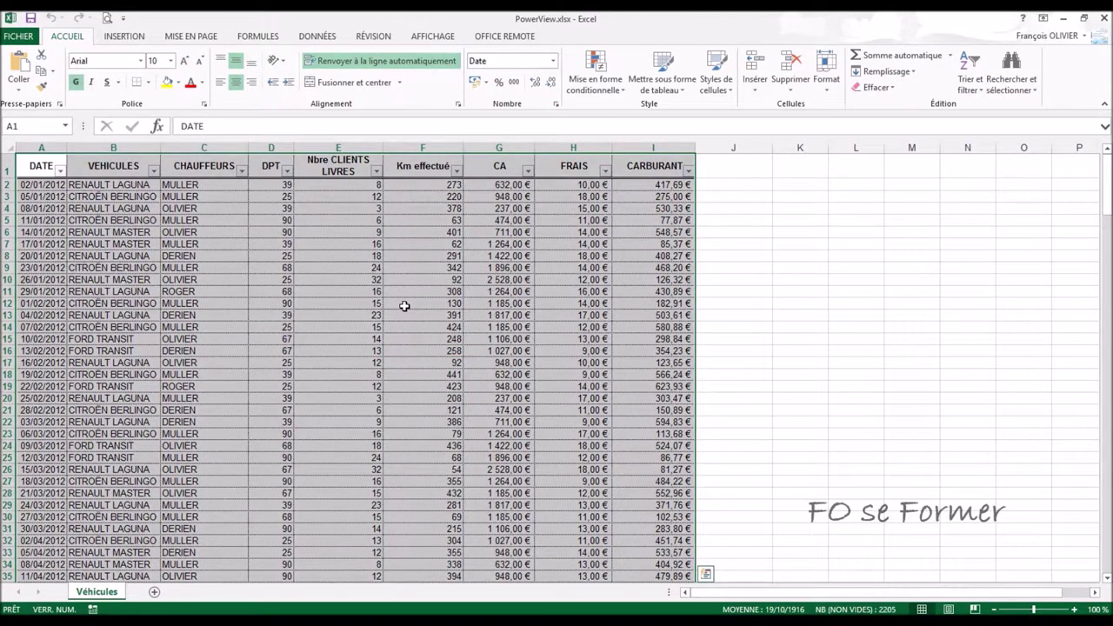
pyautogui.click(133, 37)
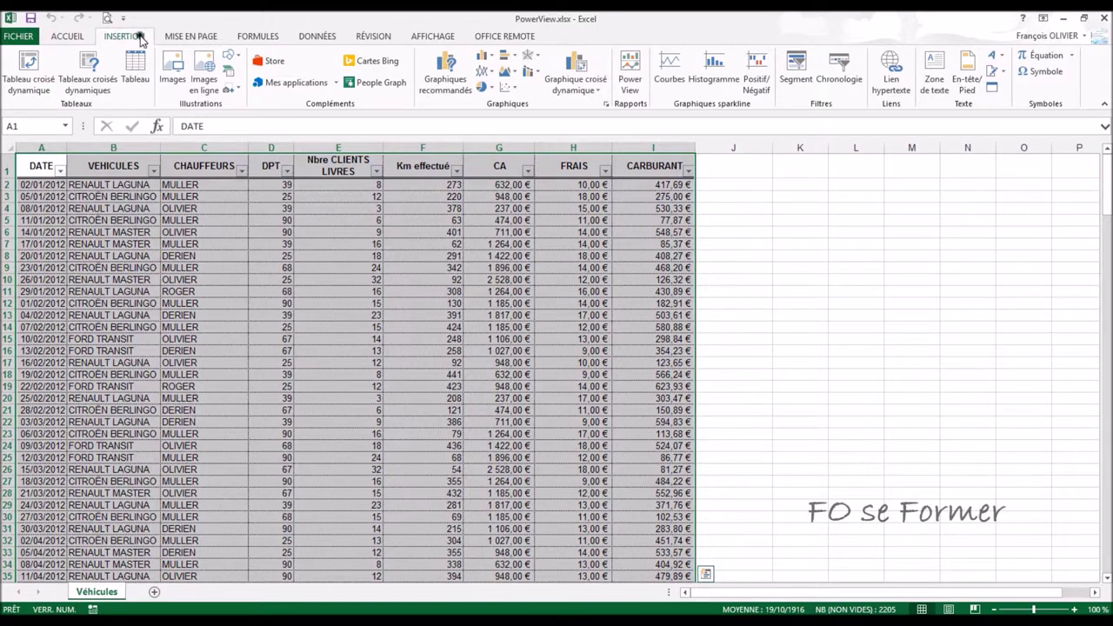
# Step: Insert a new Power View sheet and delete its auto-generated default table
pyautogui.click(633, 75)
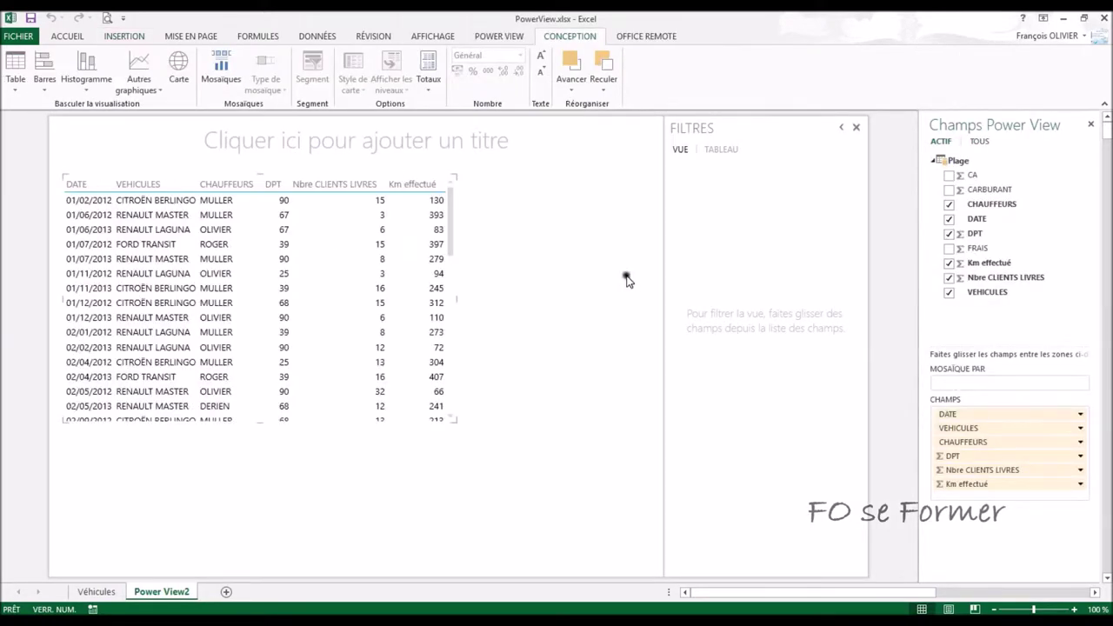
pyautogui.click(504, 158)
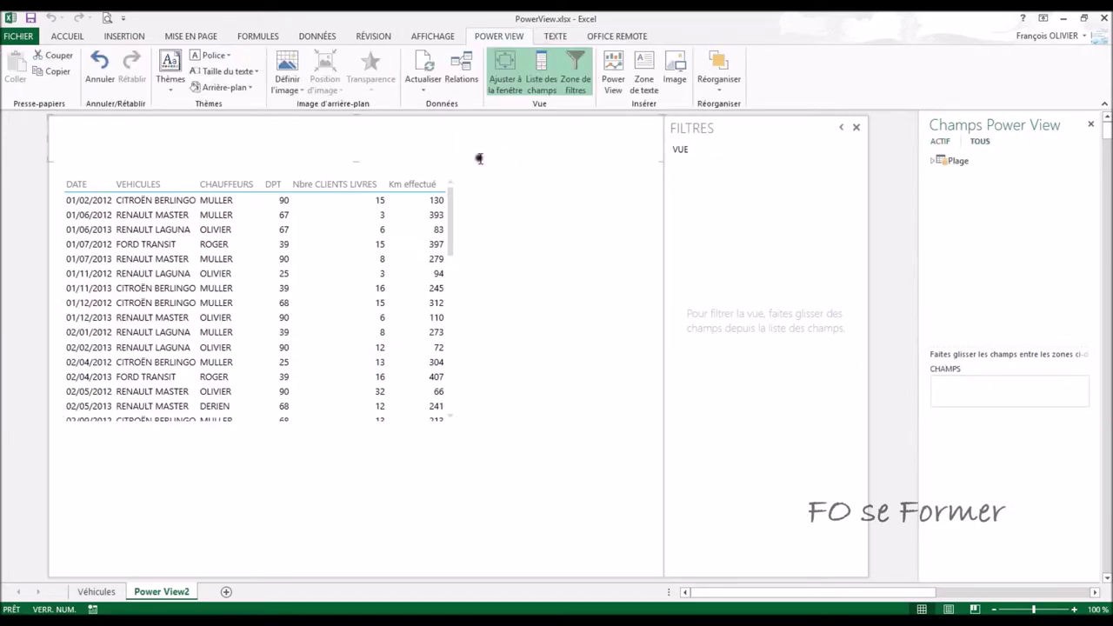
pyautogui.click(481, 168)
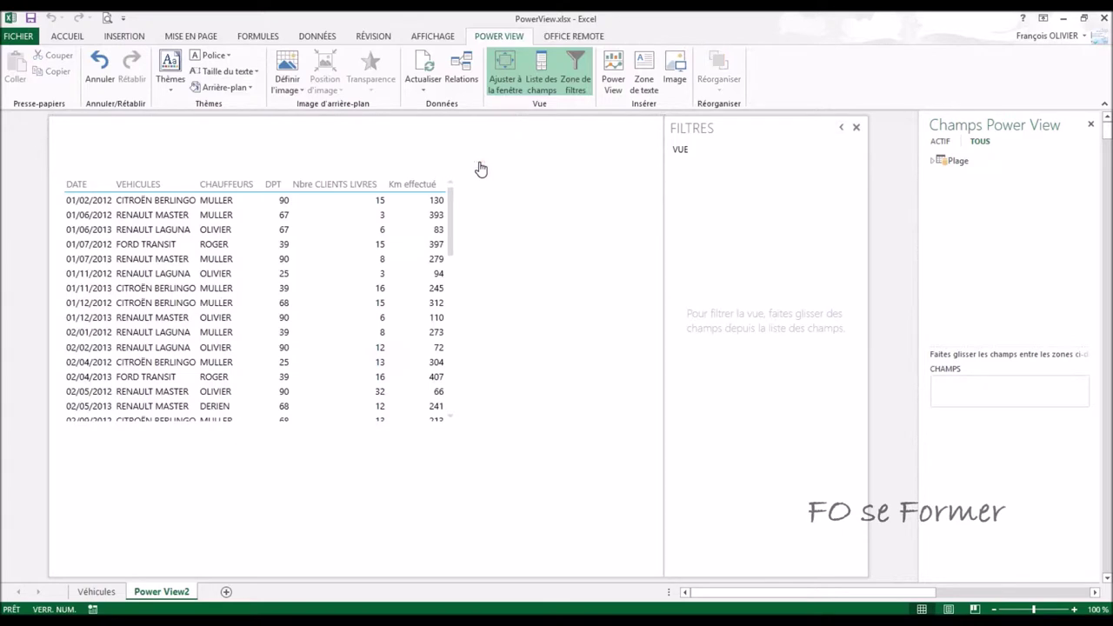
pyautogui.click(457, 291)
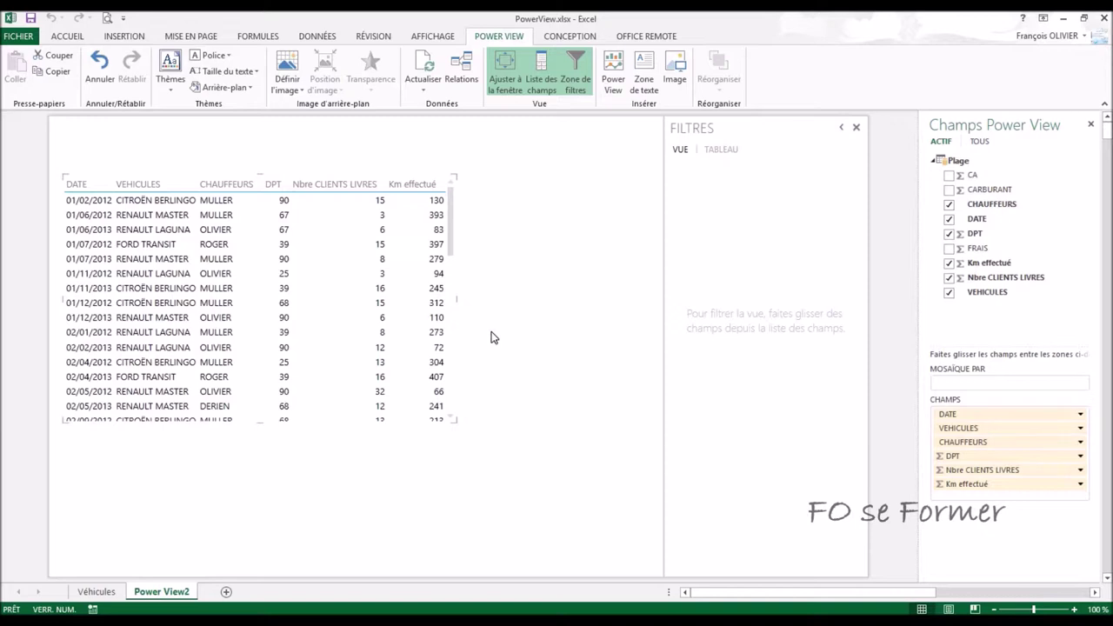
pyautogui.press('Delete')
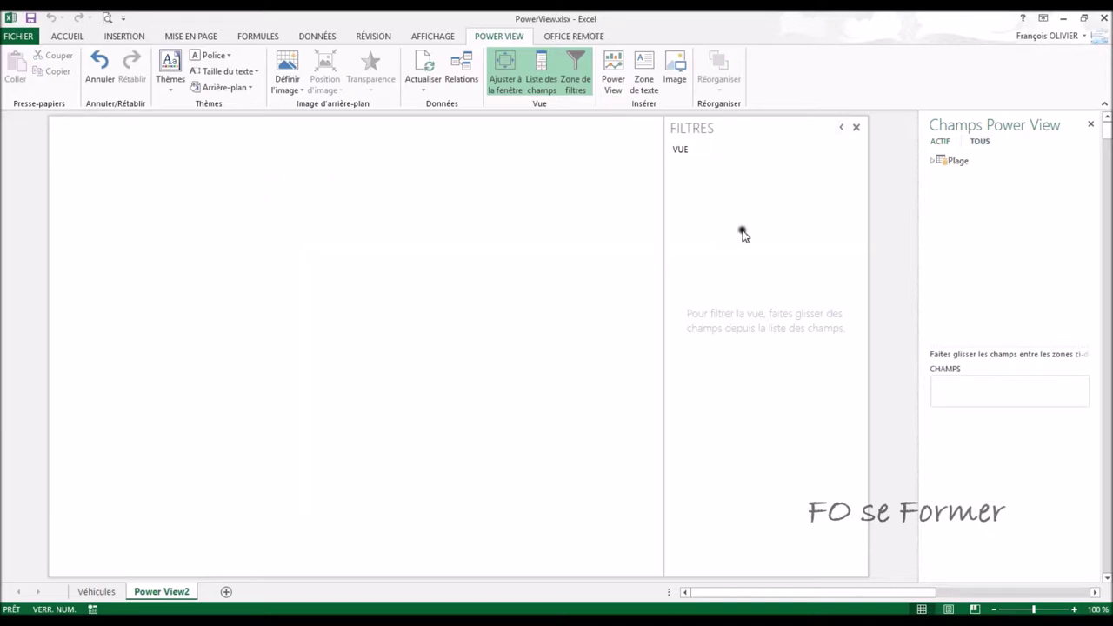
# Step: Build a CHAUFFEURS, FRAIS and CARBURANT table from the Plage fields and centre it on the canvas
pyautogui.click(932, 161)
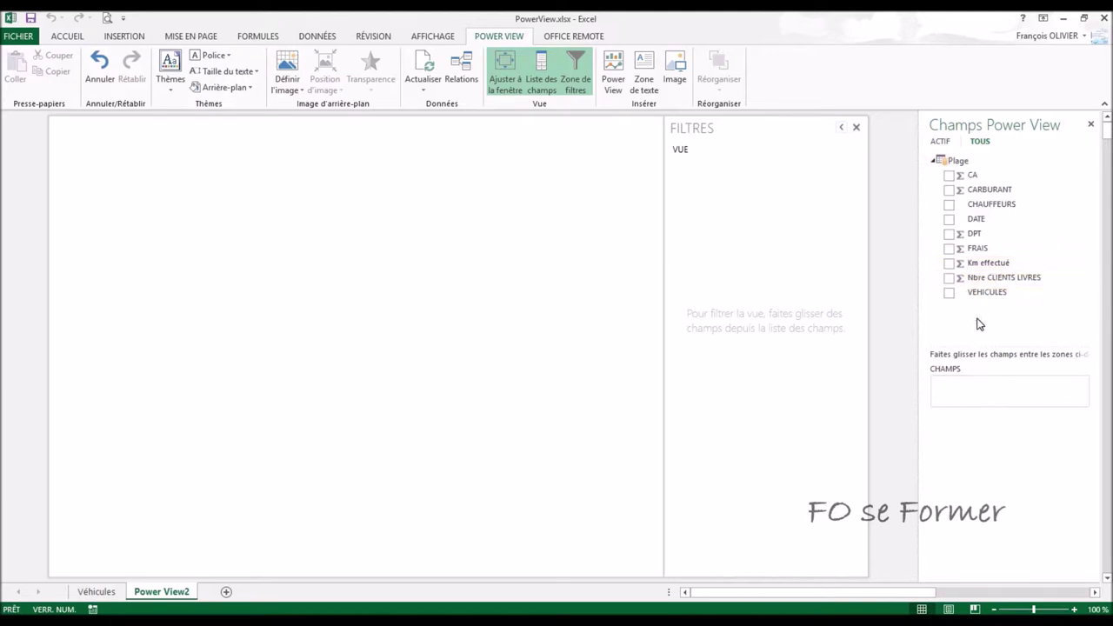
pyautogui.moveTo(991, 203); pyautogui.dragTo(961, 389)
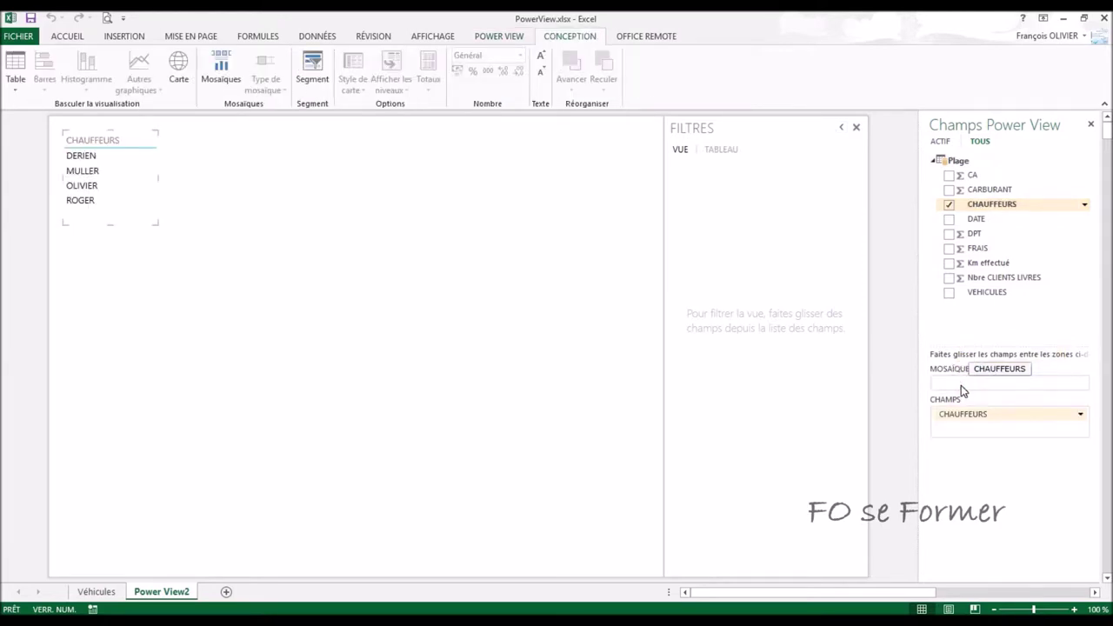
pyautogui.moveTo(974, 249); pyautogui.dragTo(956, 422)
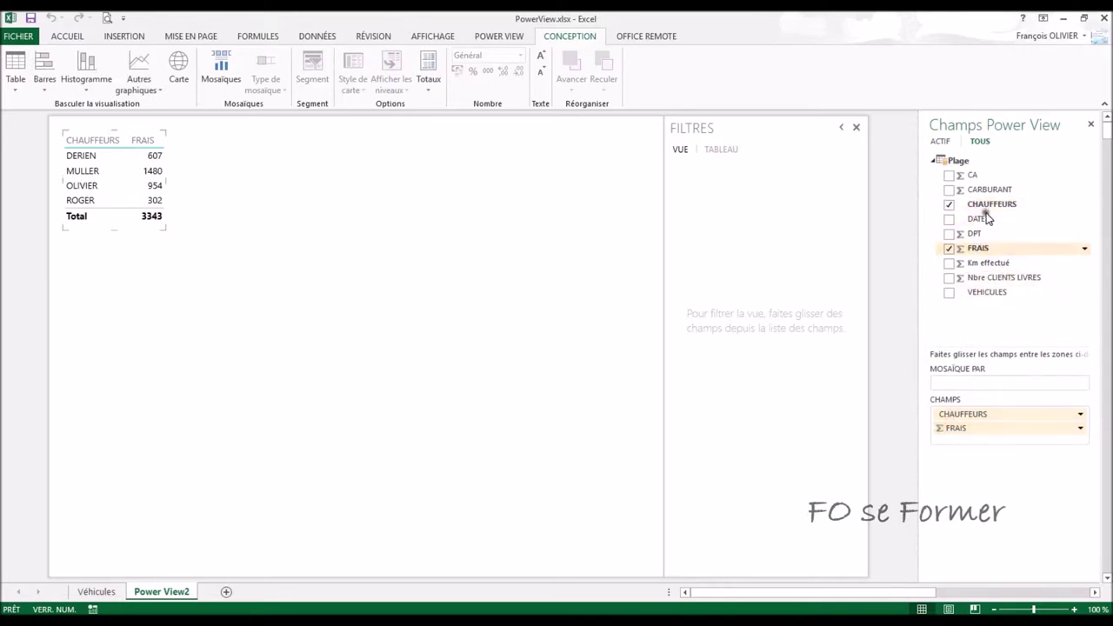
pyautogui.moveTo(987, 190); pyautogui.dragTo(983, 443)
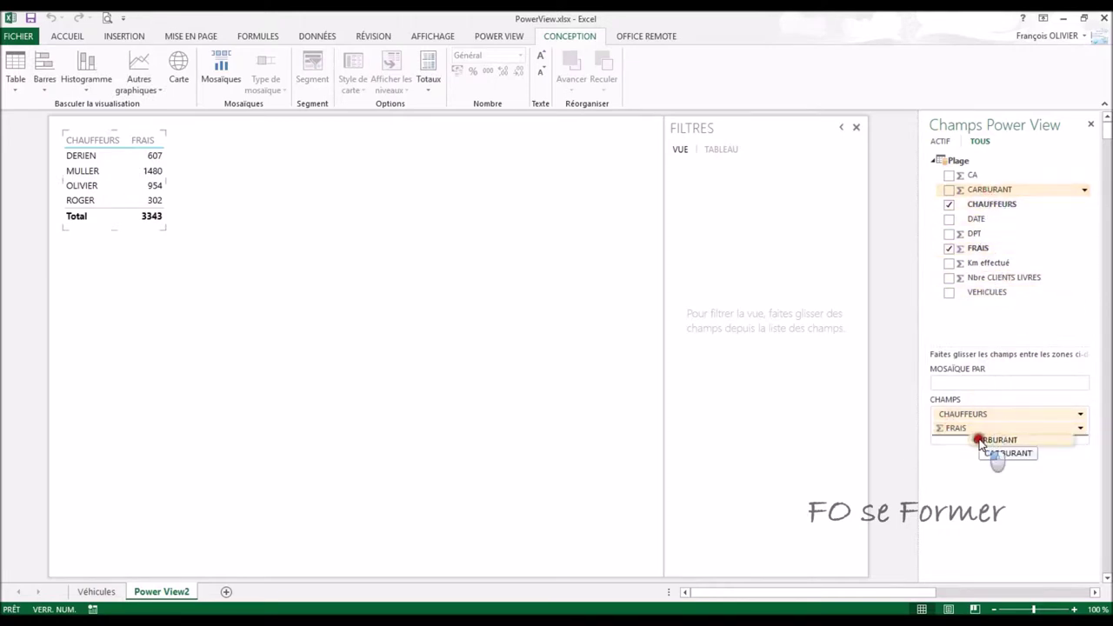
pyautogui.click(226, 195)
pyautogui.moveTo(226, 195); pyautogui.dragTo(484, 270)
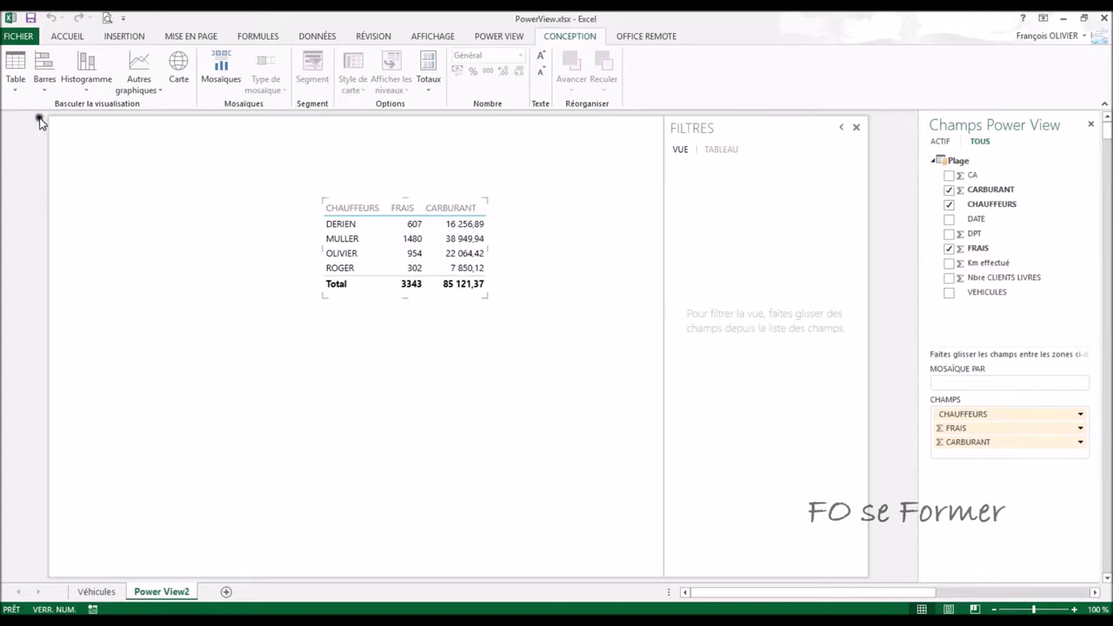
pyautogui.click(40, 87)
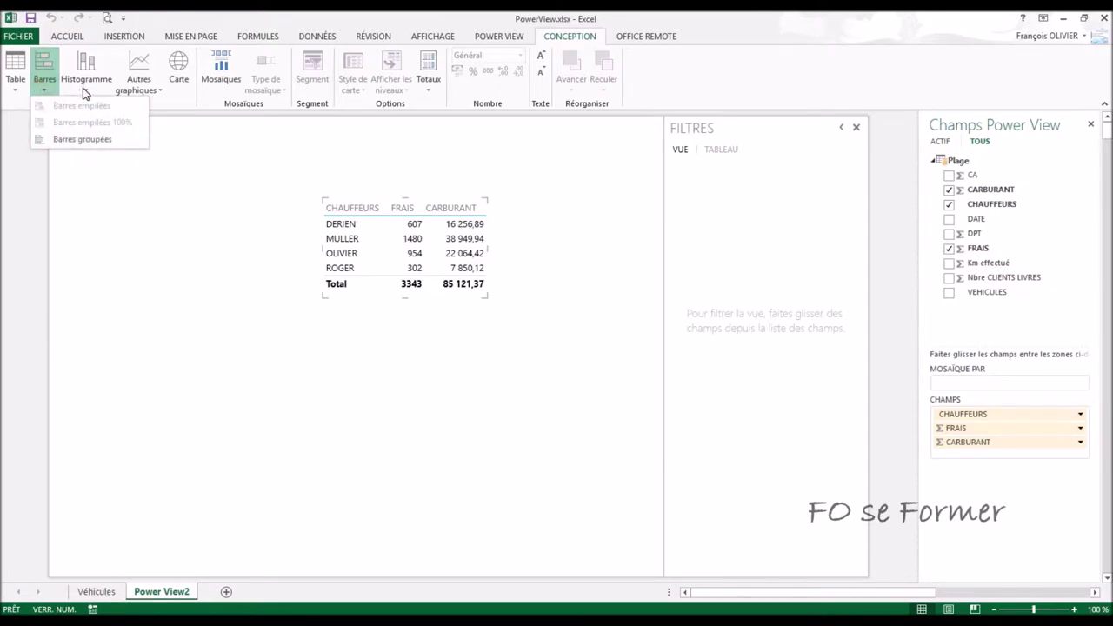
# Step: Convert the table to an Histogramme groupé column chart and drag its corner to enlarge it
pyautogui.click(85, 92)
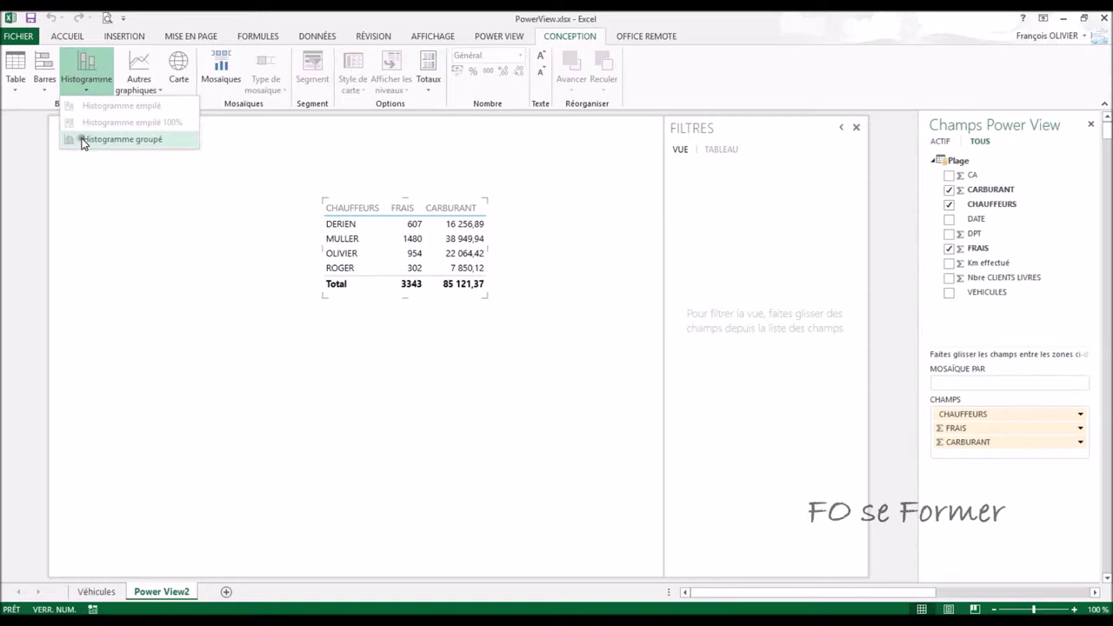
pyautogui.click(141, 90)
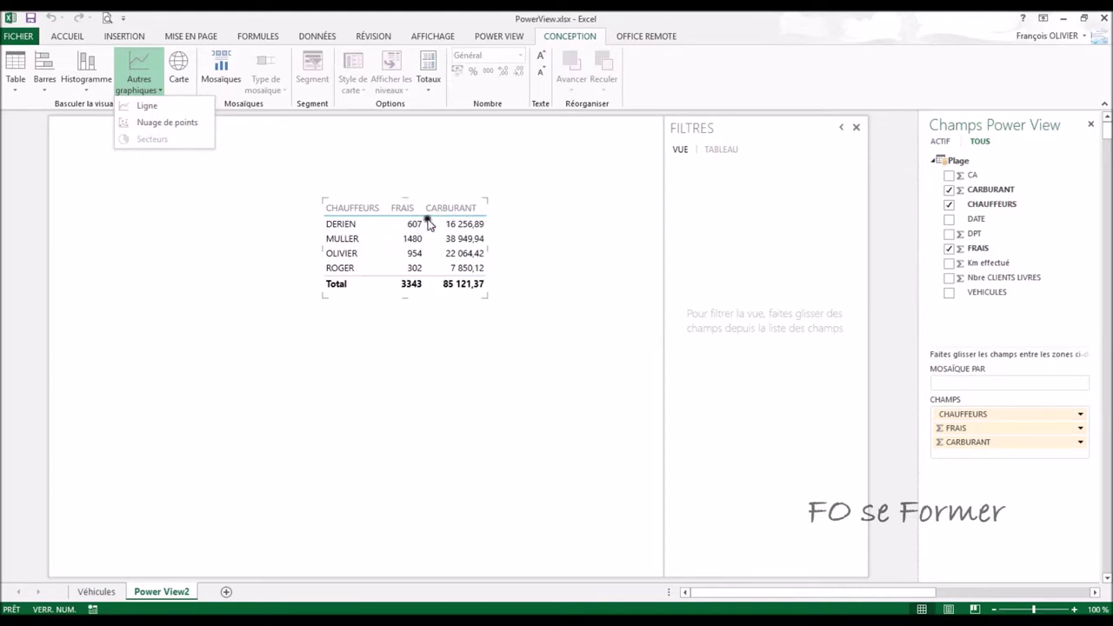
pyautogui.click(165, 18)
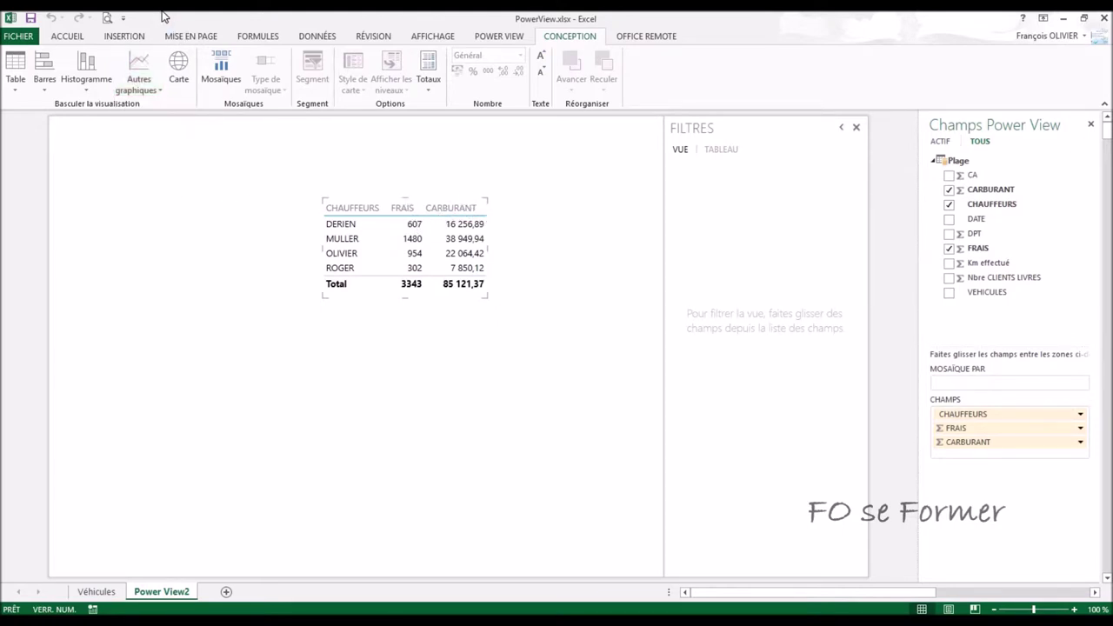
pyautogui.click(86, 89)
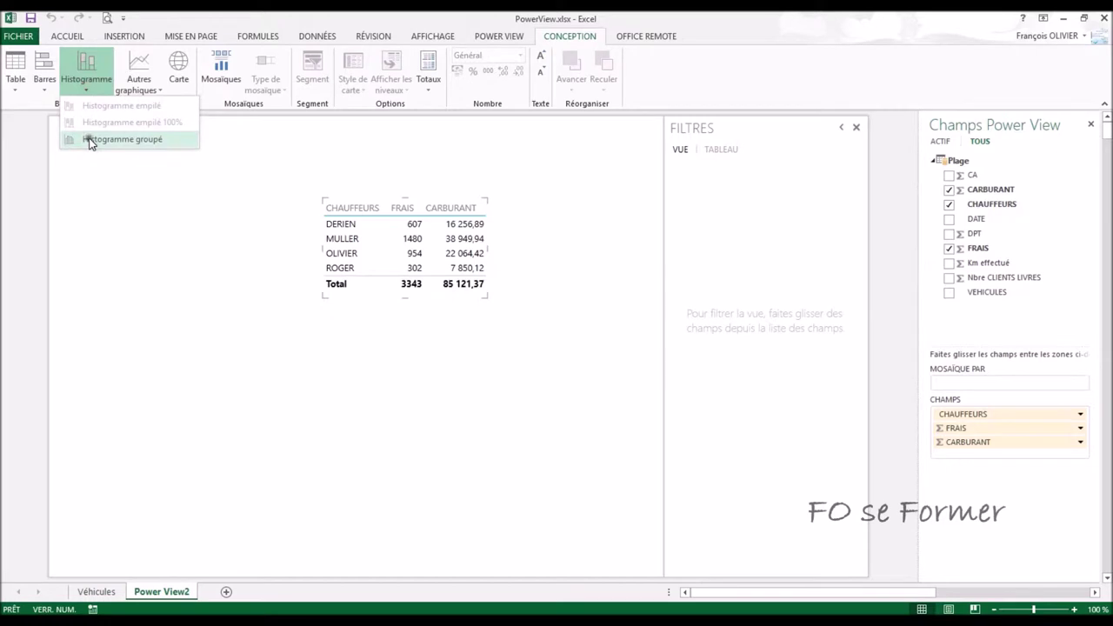
pyautogui.click(90, 141)
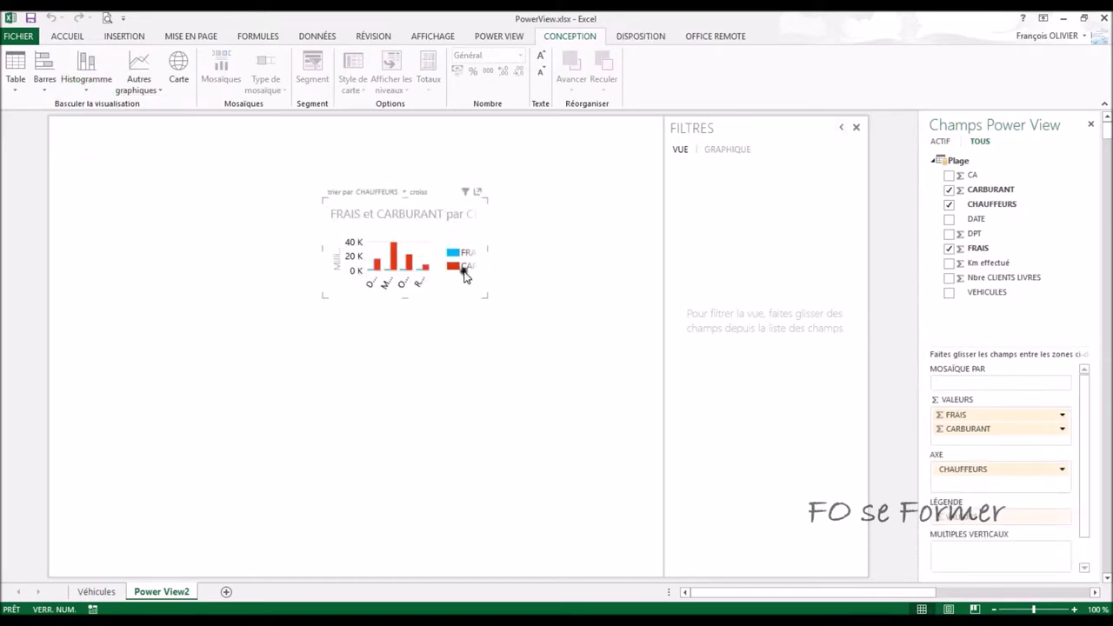
pyautogui.moveTo(487, 295); pyautogui.dragTo(592, 415)
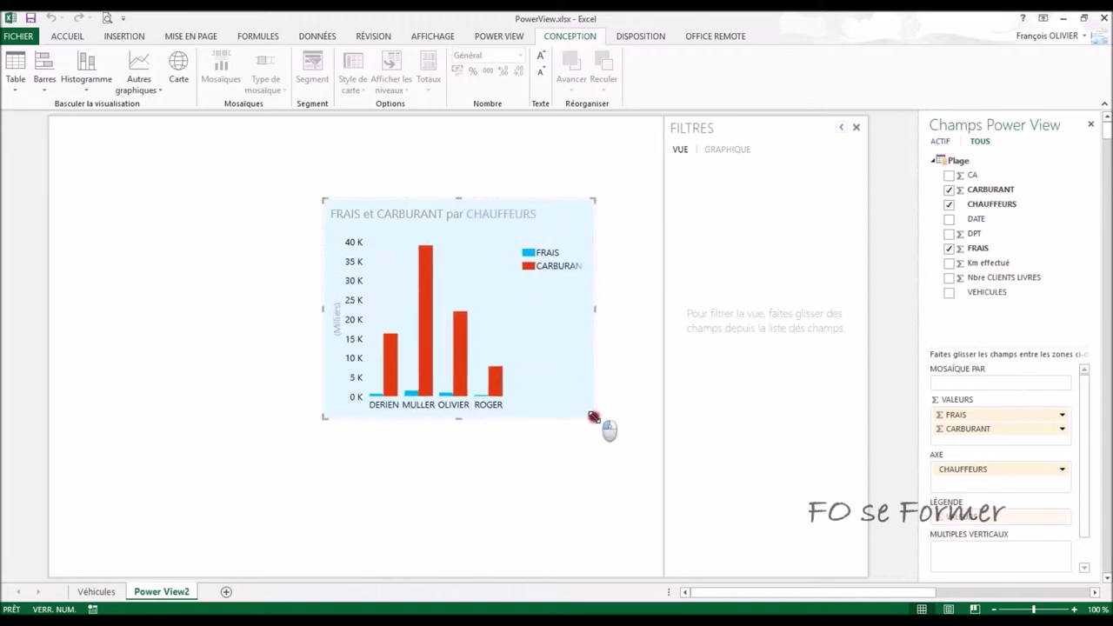
pyautogui.moveTo(592, 415)
pyautogui.mouseDown()
pyautogui.moveTo(635, 423)
pyautogui.moveTo(531, 423)
pyautogui.mouseUp()
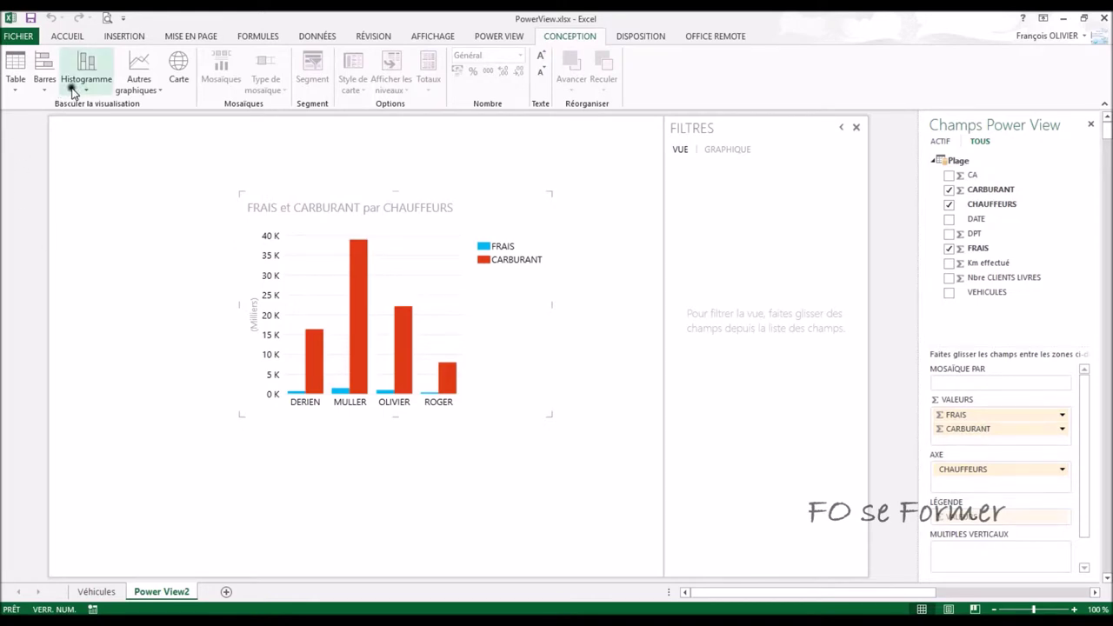
pyautogui.click(42, 82)
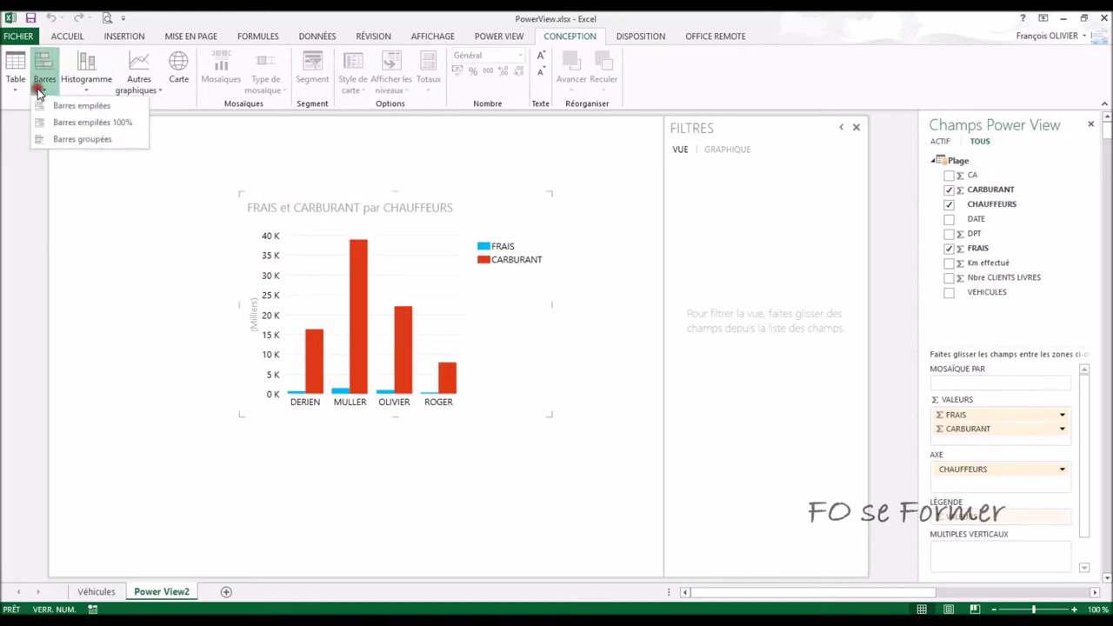
# Step: Try clustered bars and clustered columns, then settle on the Histogramme empilé stacked column chart
pyautogui.click(60, 142)
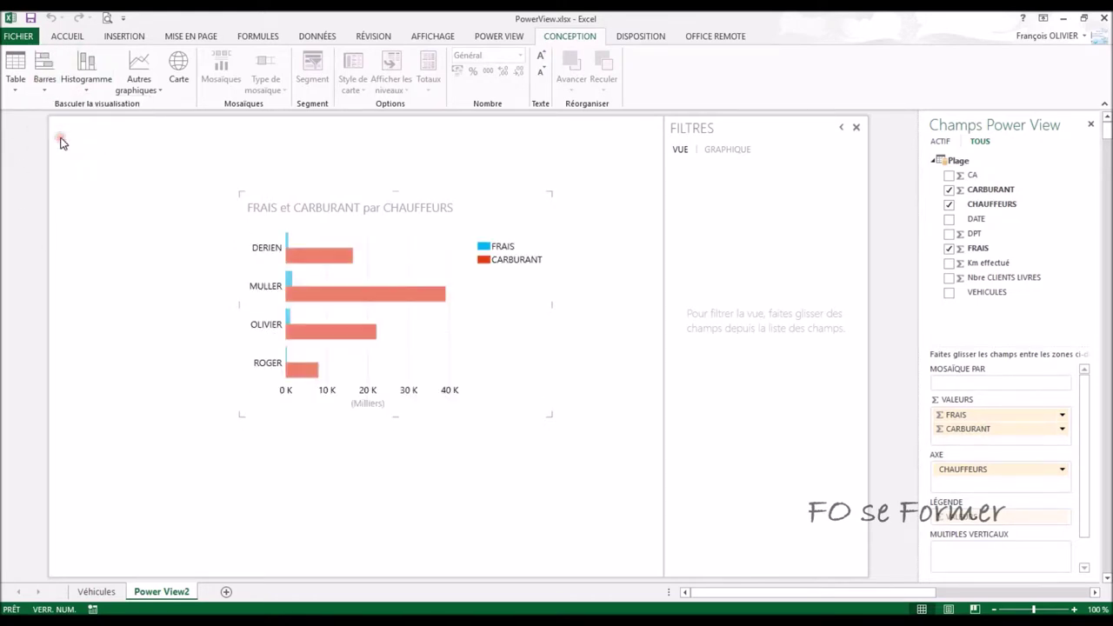
pyautogui.click(87, 83)
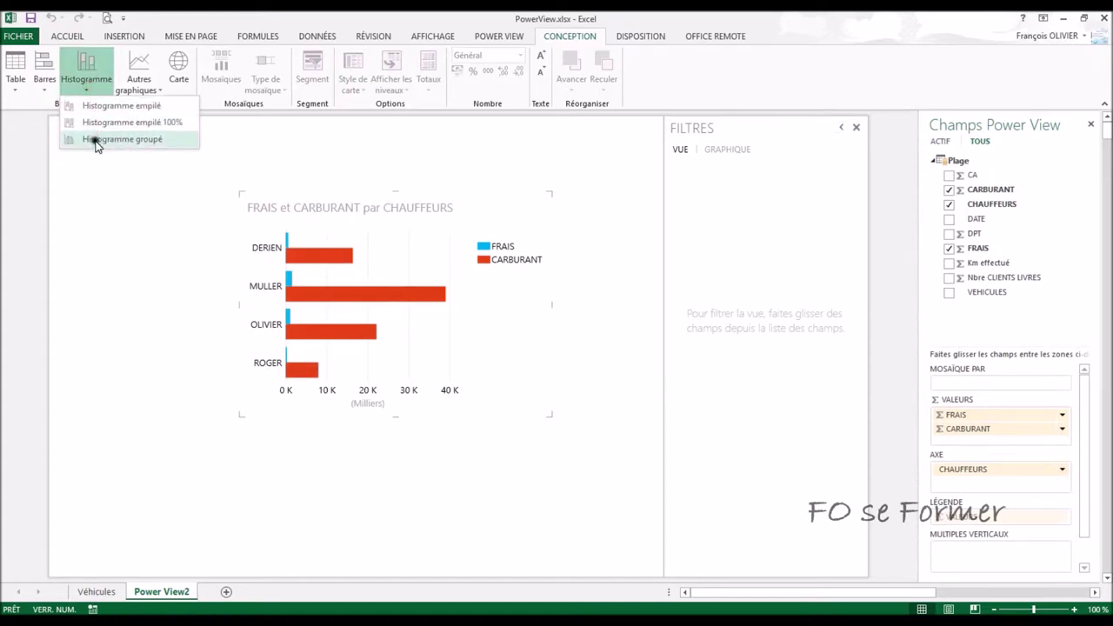
pyautogui.click(95, 142)
pyautogui.click(91, 87)
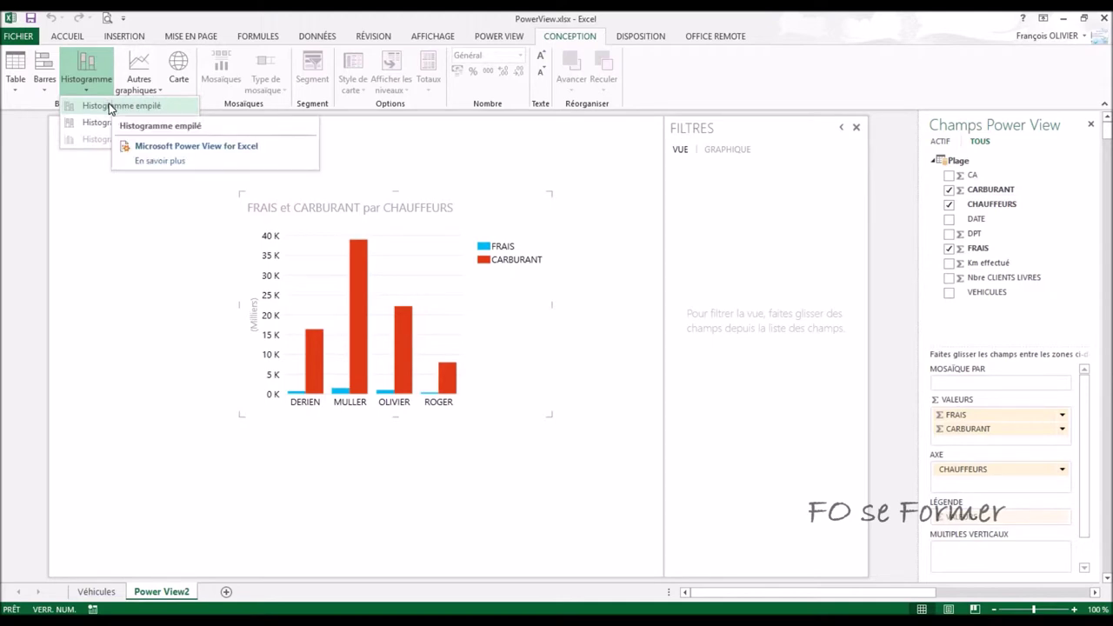
pyautogui.click(111, 106)
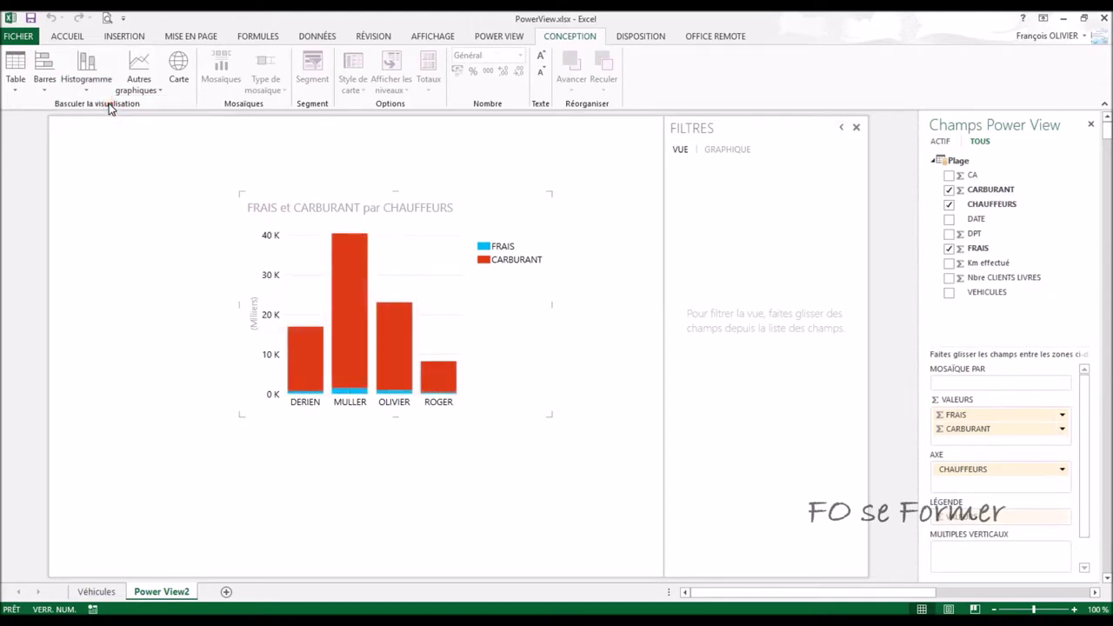
pyautogui.click(86, 87)
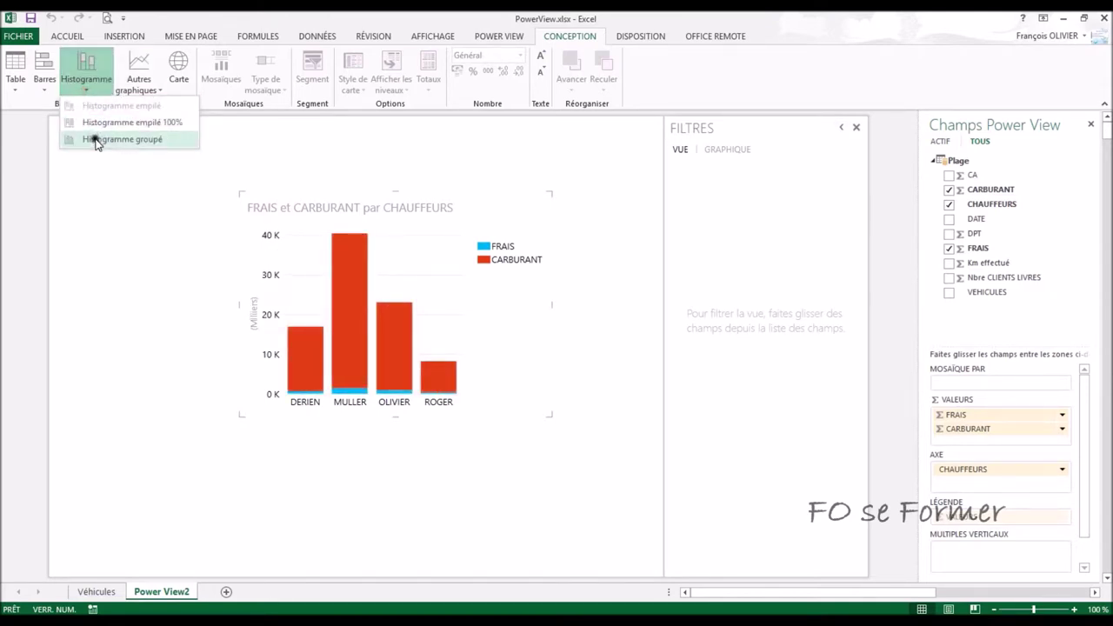
pyautogui.click(95, 142)
pyautogui.click(87, 87)
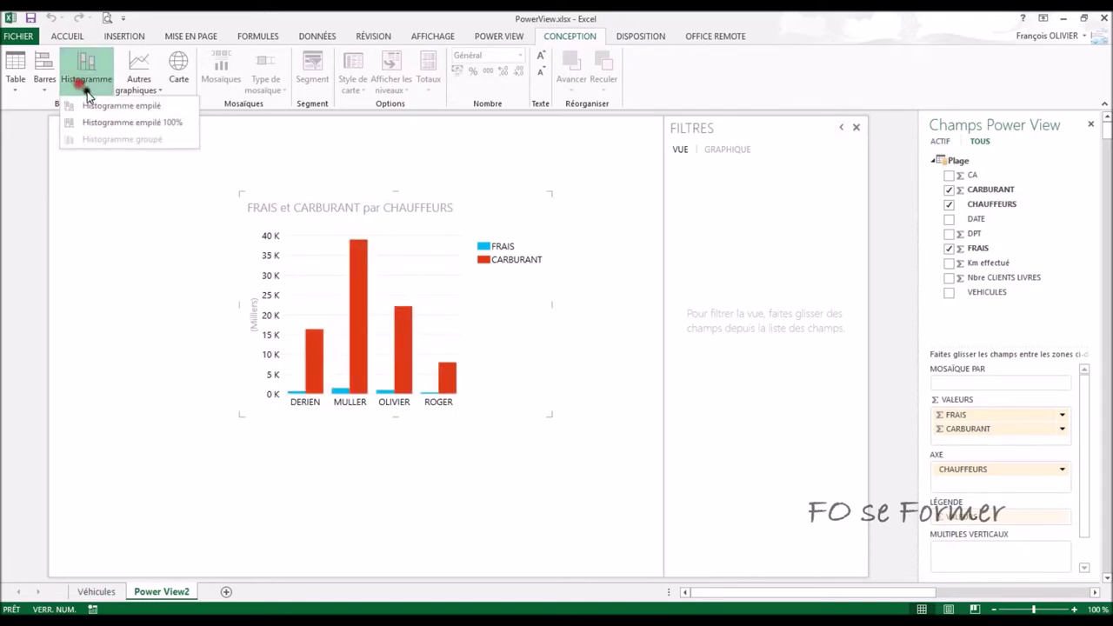
pyautogui.click(92, 106)
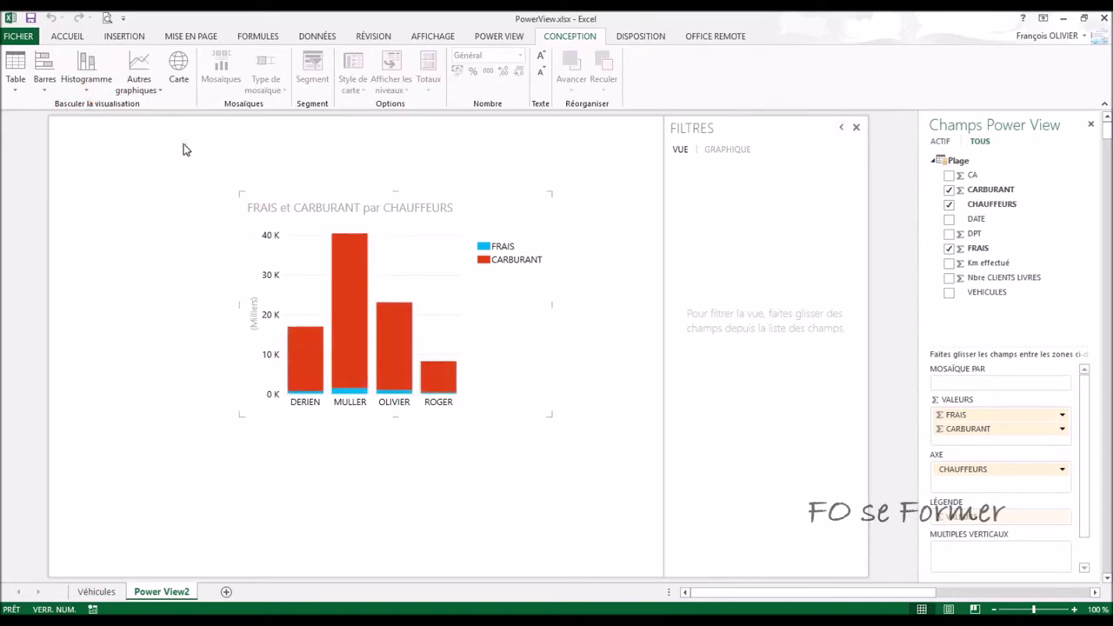
pyautogui.moveTo(400, 253)
pyautogui.click(640, 38)
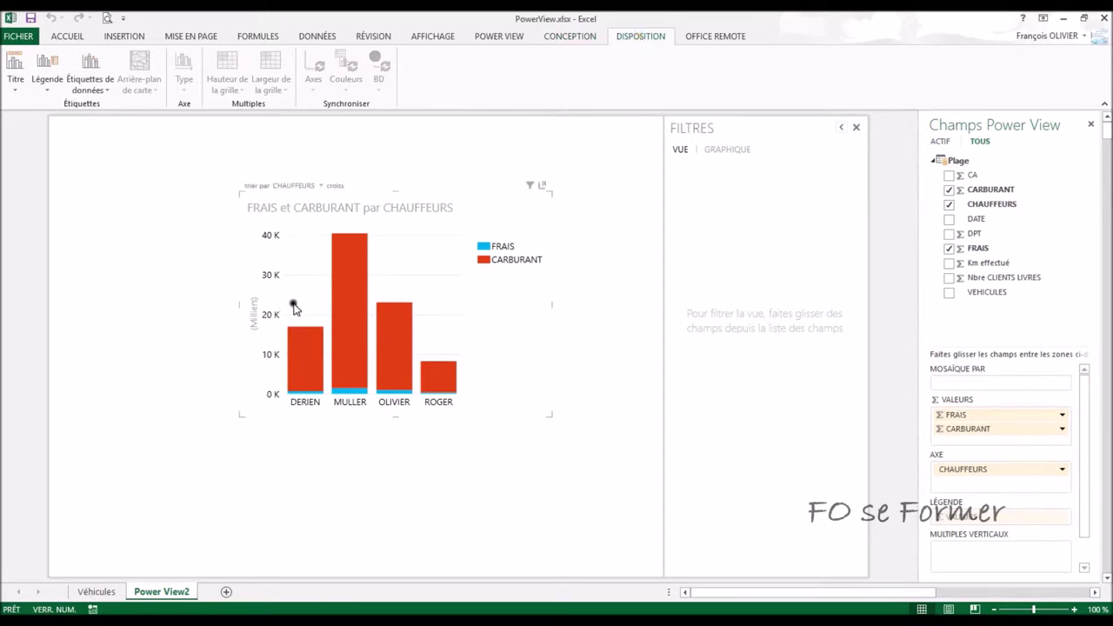
pyautogui.click(16, 76)
pyautogui.click(24, 106)
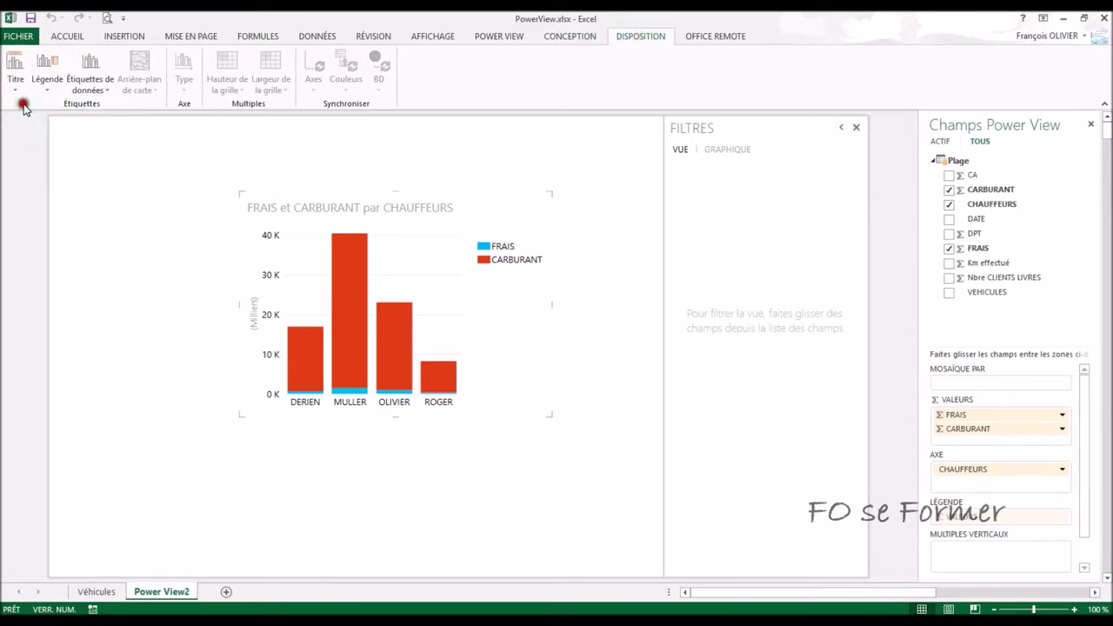
pyautogui.click(13, 90)
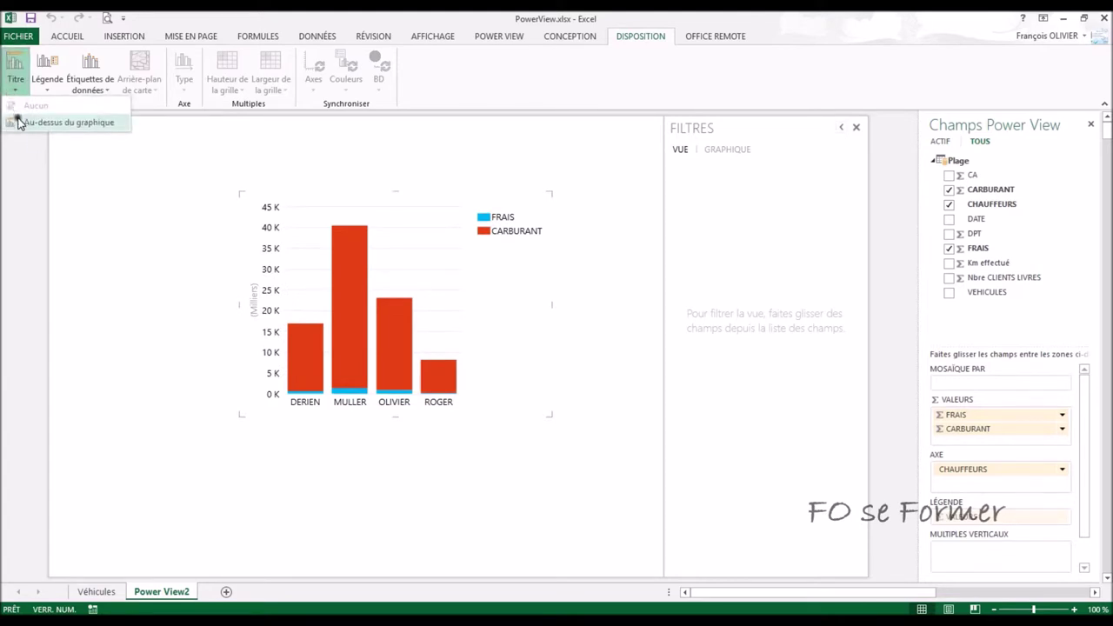
pyautogui.click(22, 122)
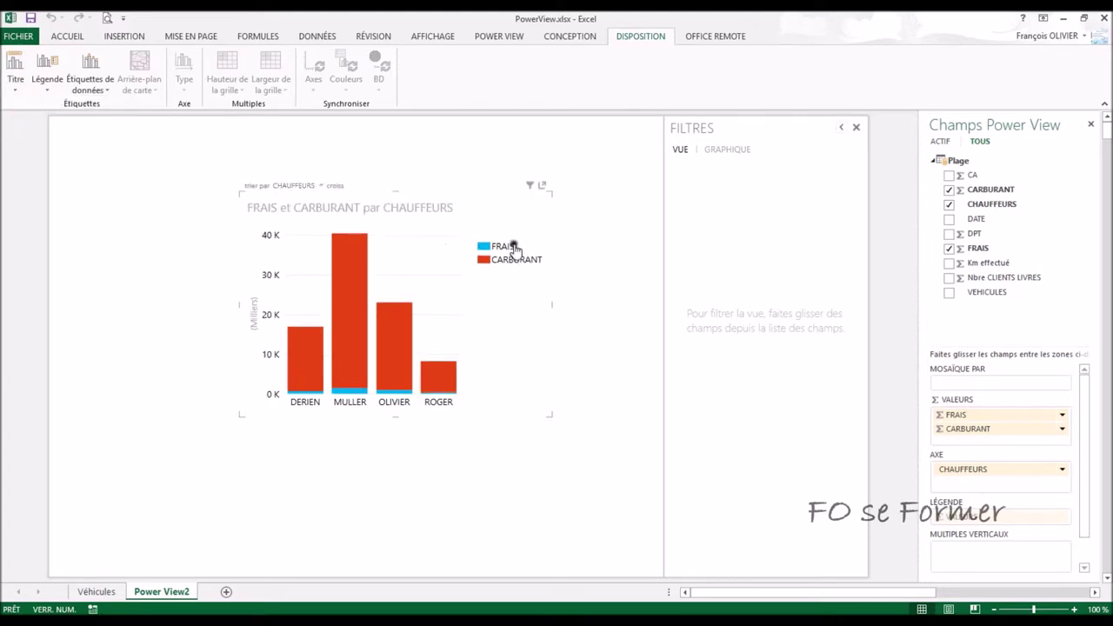
pyautogui.click(47, 77)
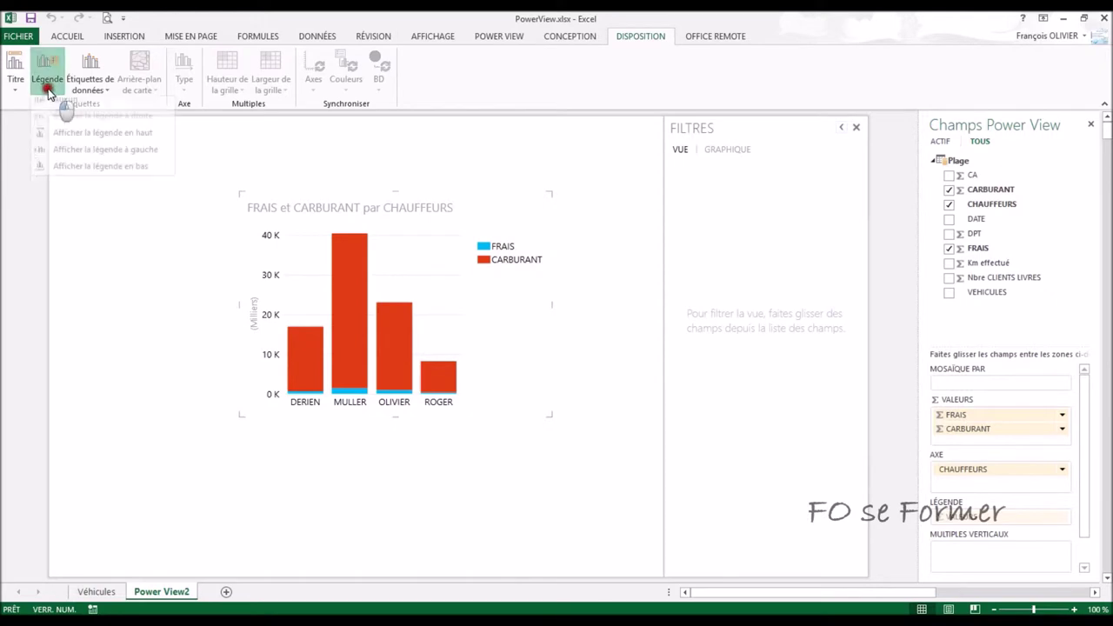
pyautogui.click(51, 106)
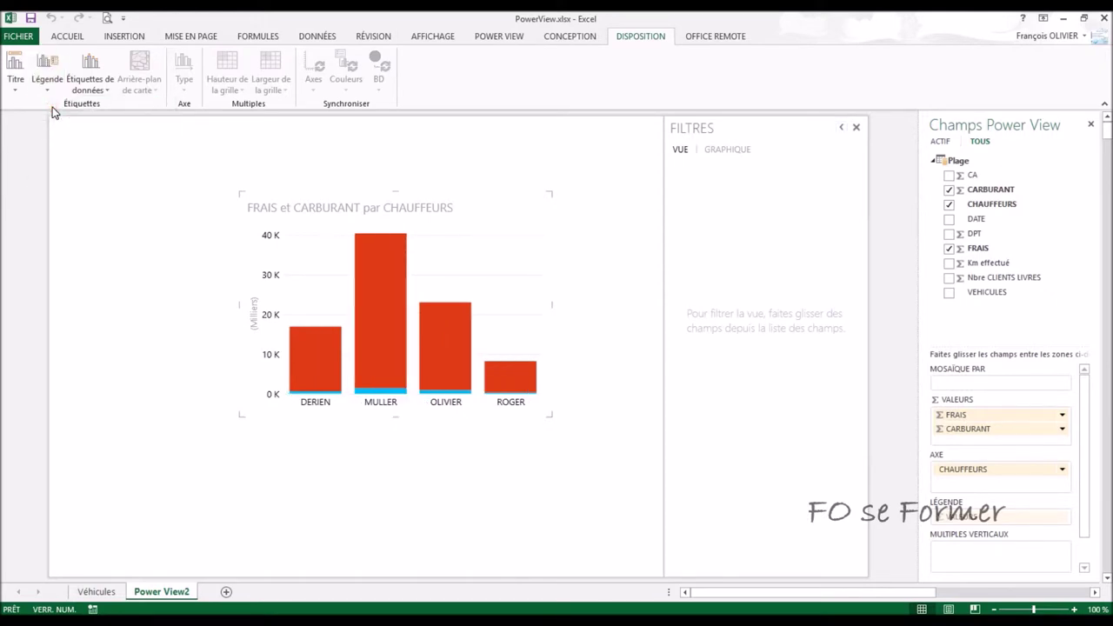
pyautogui.click(47, 77)
pyautogui.click(52, 155)
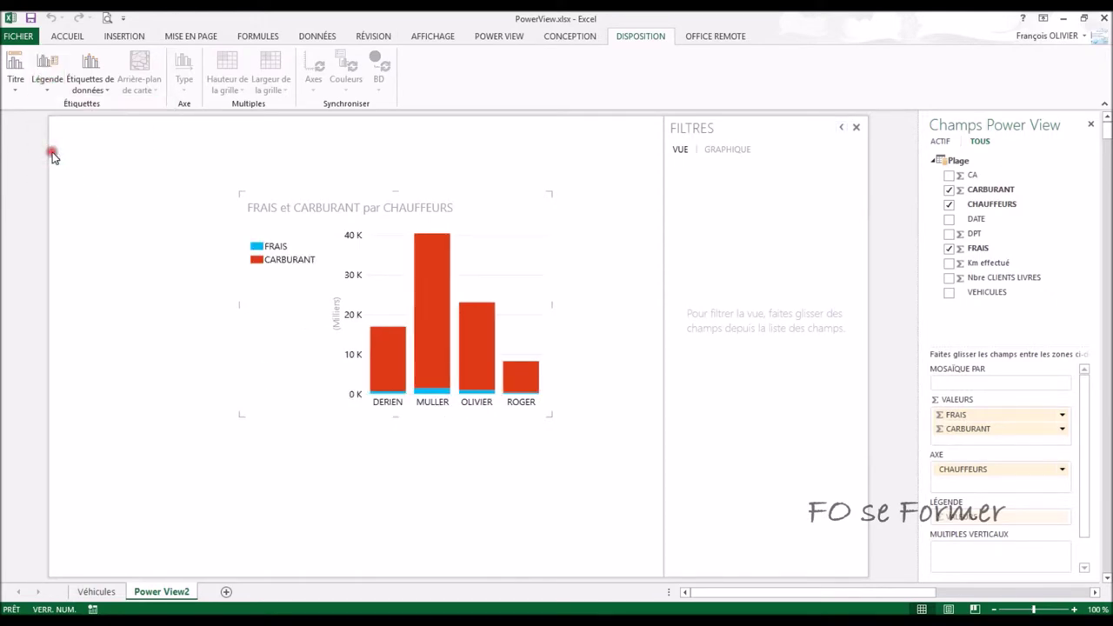
pyautogui.click(47, 76)
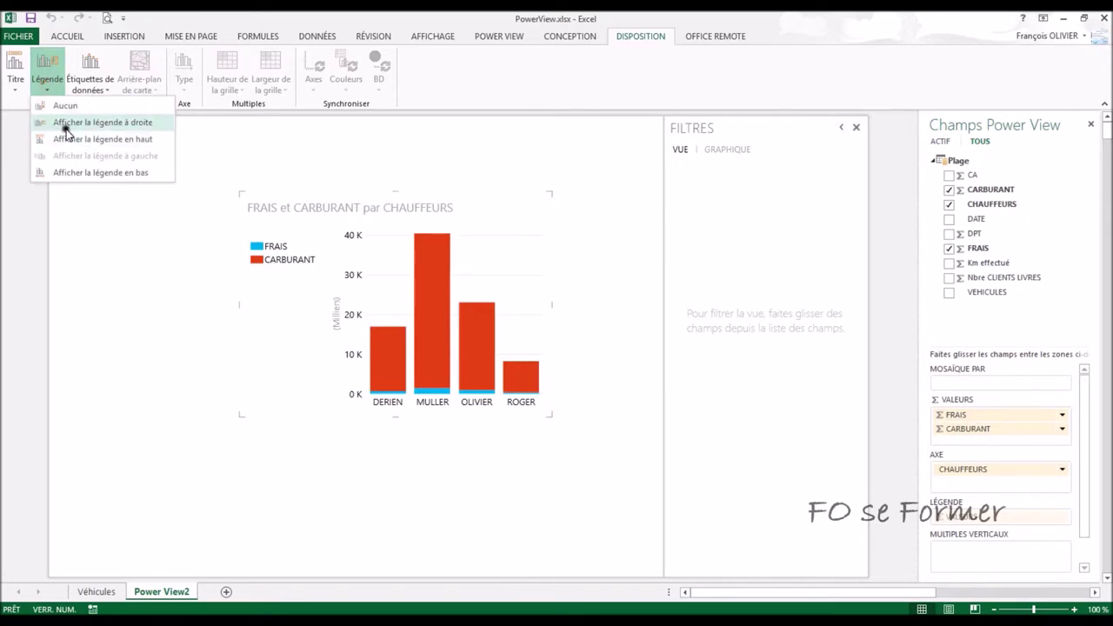
pyautogui.click(67, 122)
pyautogui.click(100, 87)
pyautogui.click(103, 123)
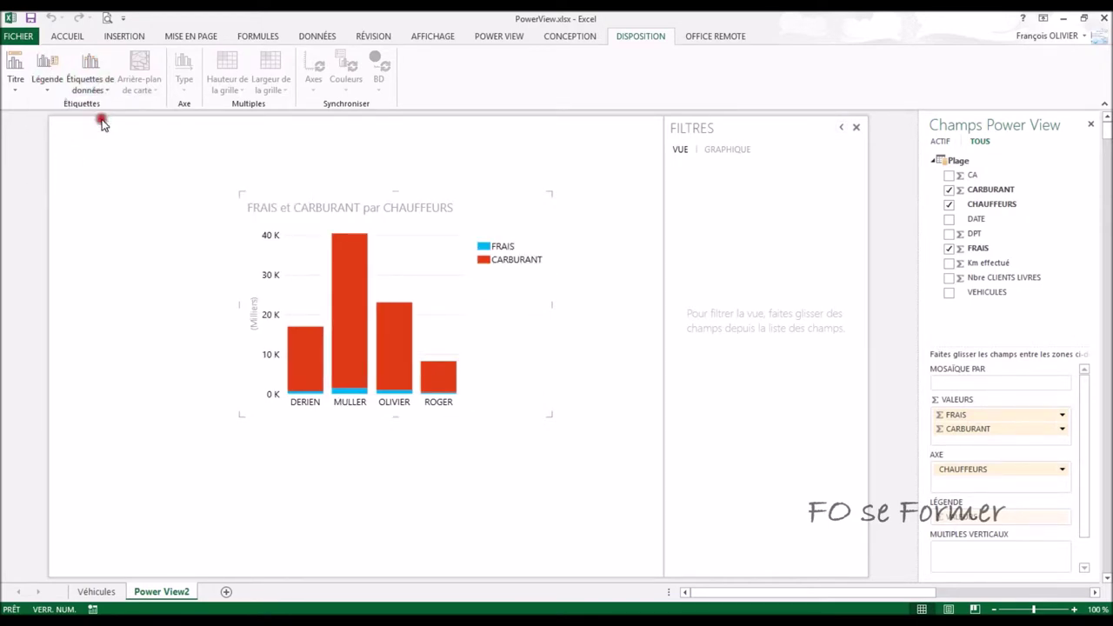
pyautogui.moveTo(242, 347)
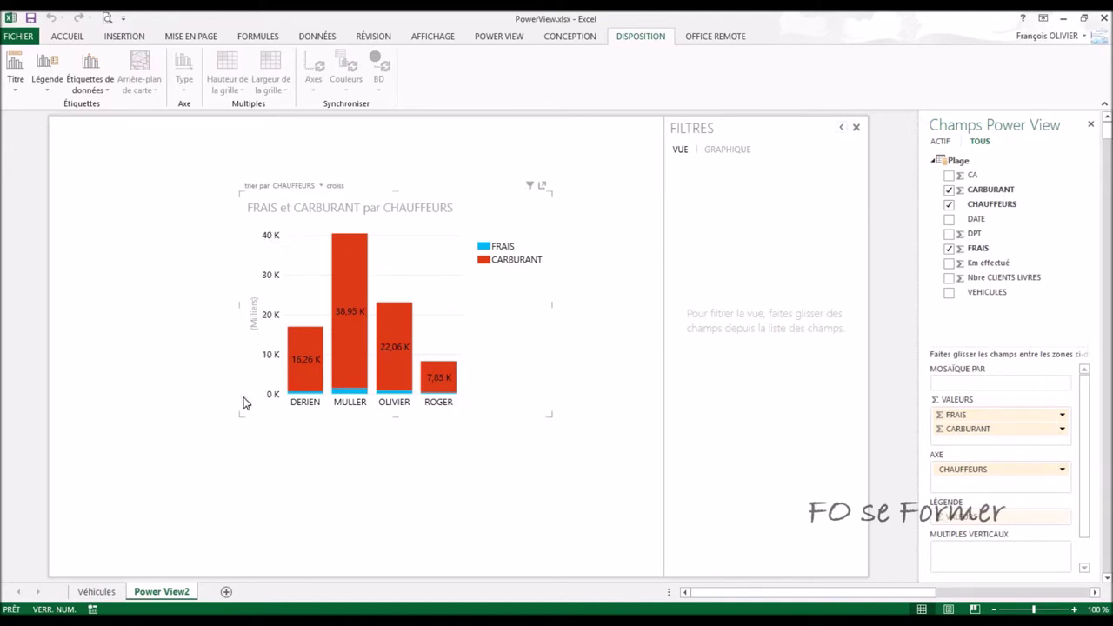
pyautogui.click(89, 81)
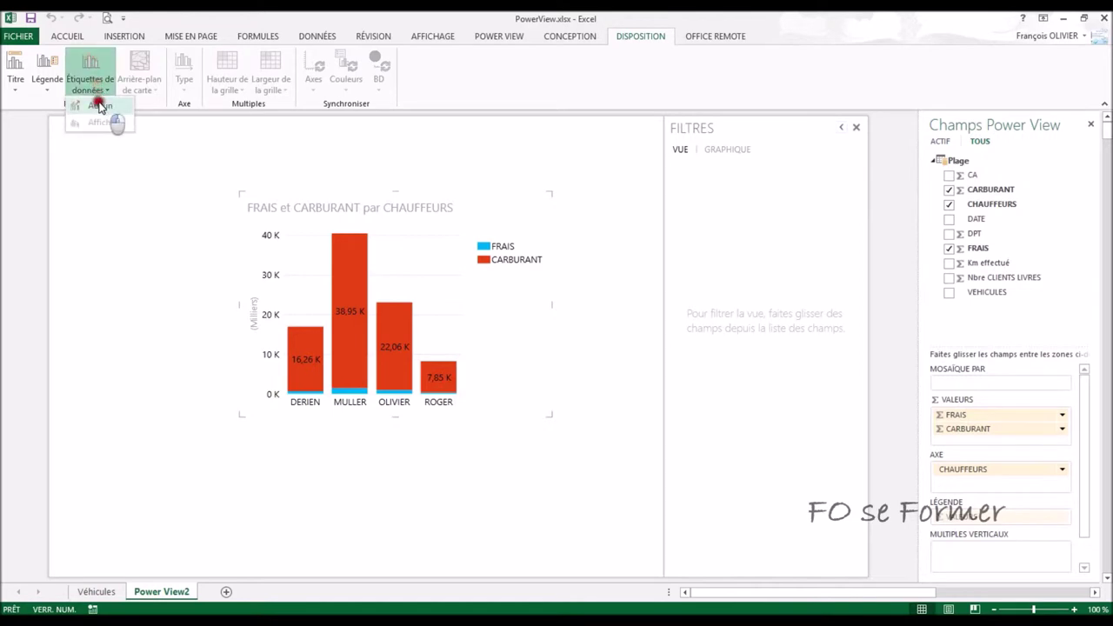
pyautogui.click(99, 106)
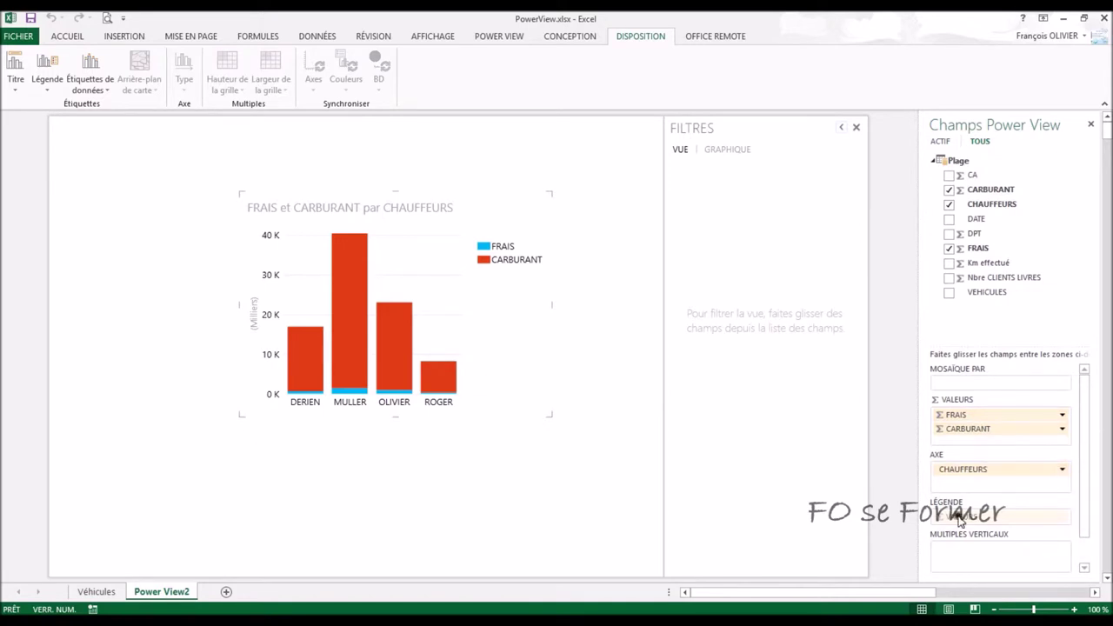
pyautogui.scroll(-1, 1089, 498)
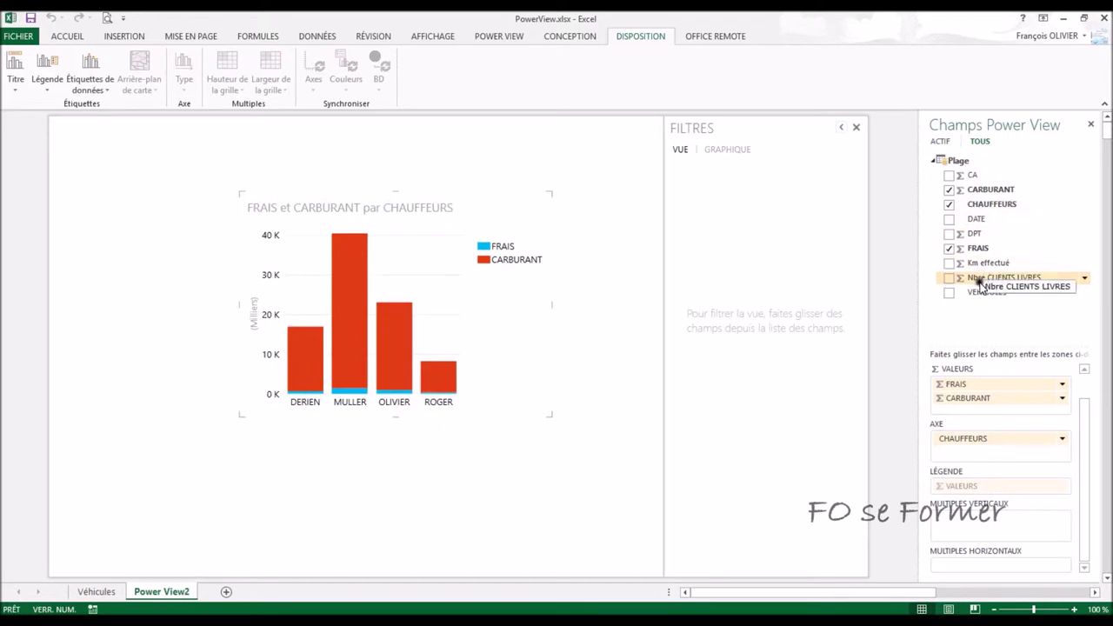
# Step: Add VEHICULES as horizontal multiples and widen and heighten the chart
pyautogui.moveTo(979, 293); pyautogui.dragTo(974, 483)
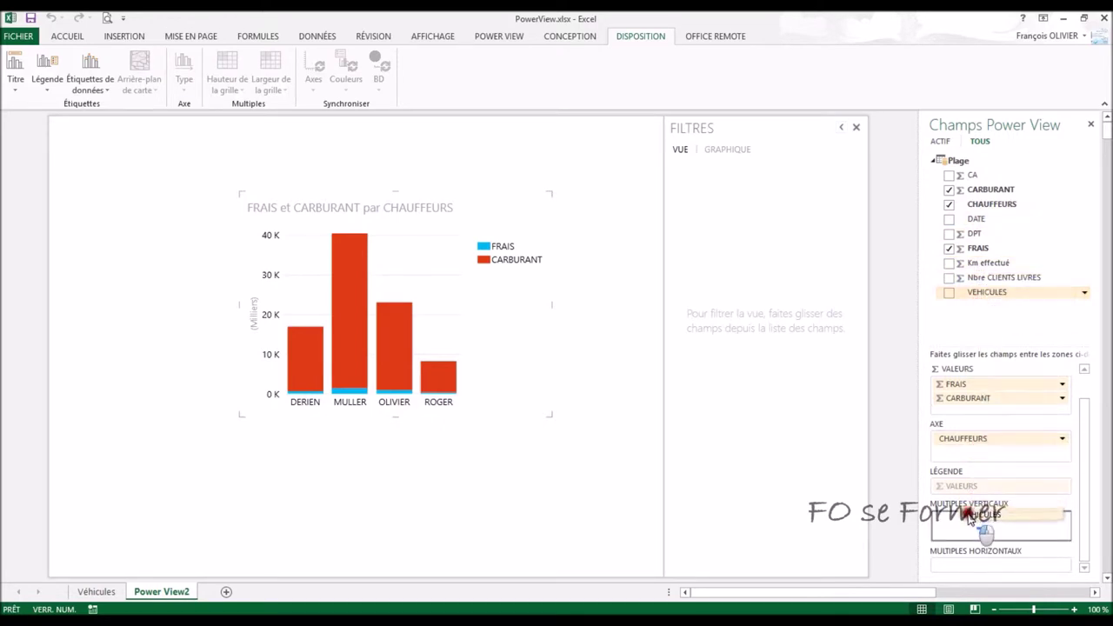
pyautogui.moveTo(974, 484); pyautogui.dragTo(945, 567)
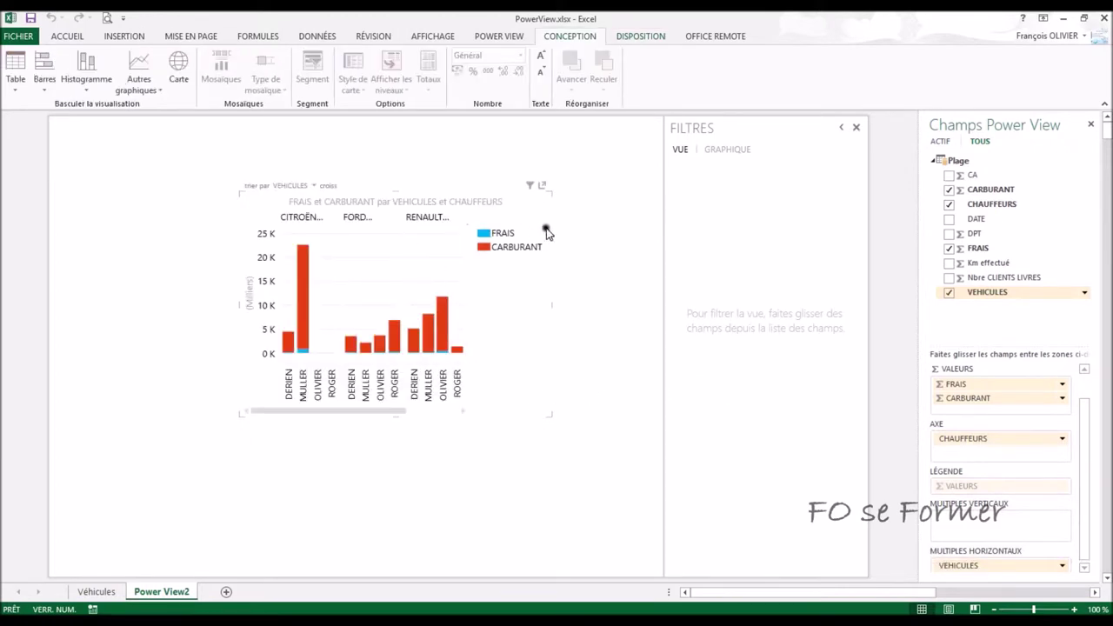
pyautogui.moveTo(553, 303); pyautogui.dragTo(661, 305)
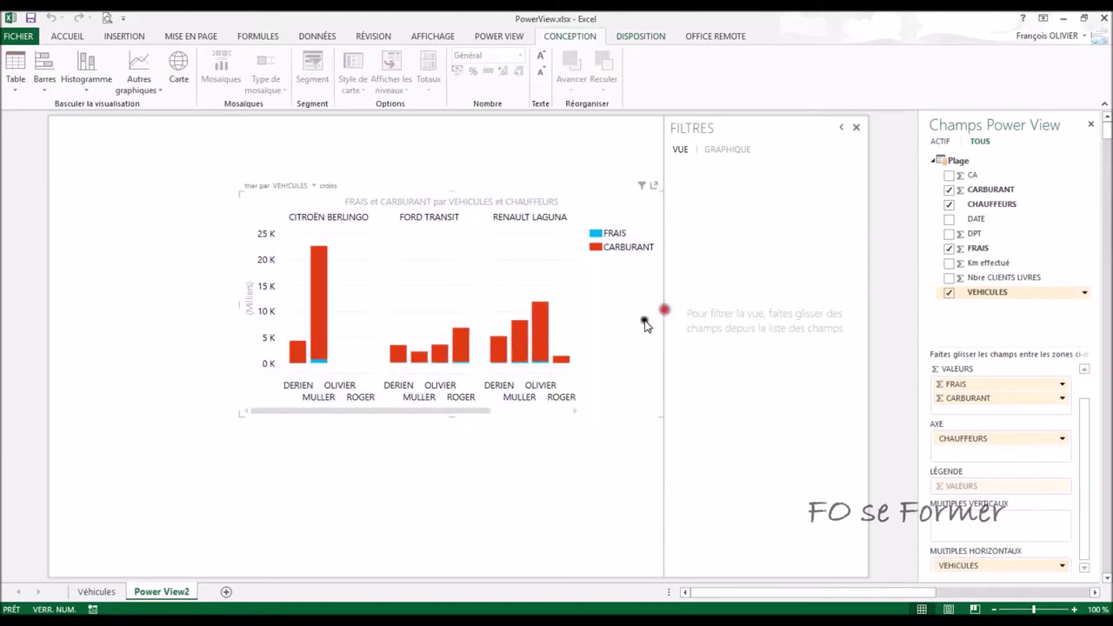
pyautogui.moveTo(453, 417); pyautogui.dragTo(453, 485)
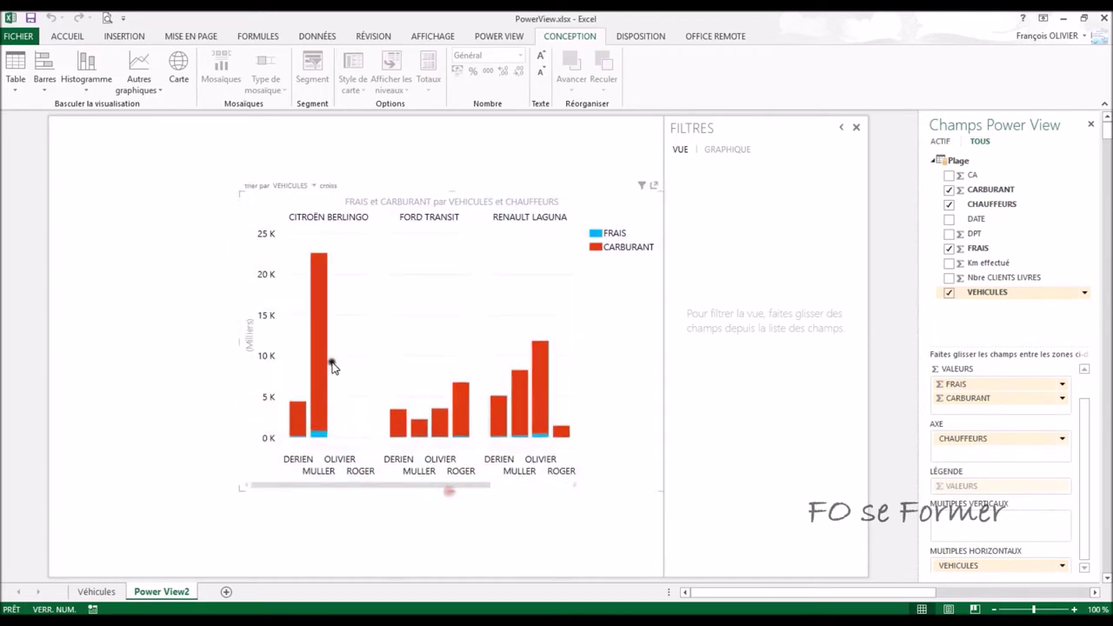
pyautogui.moveTo(236, 341); pyautogui.dragTo(61, 342)
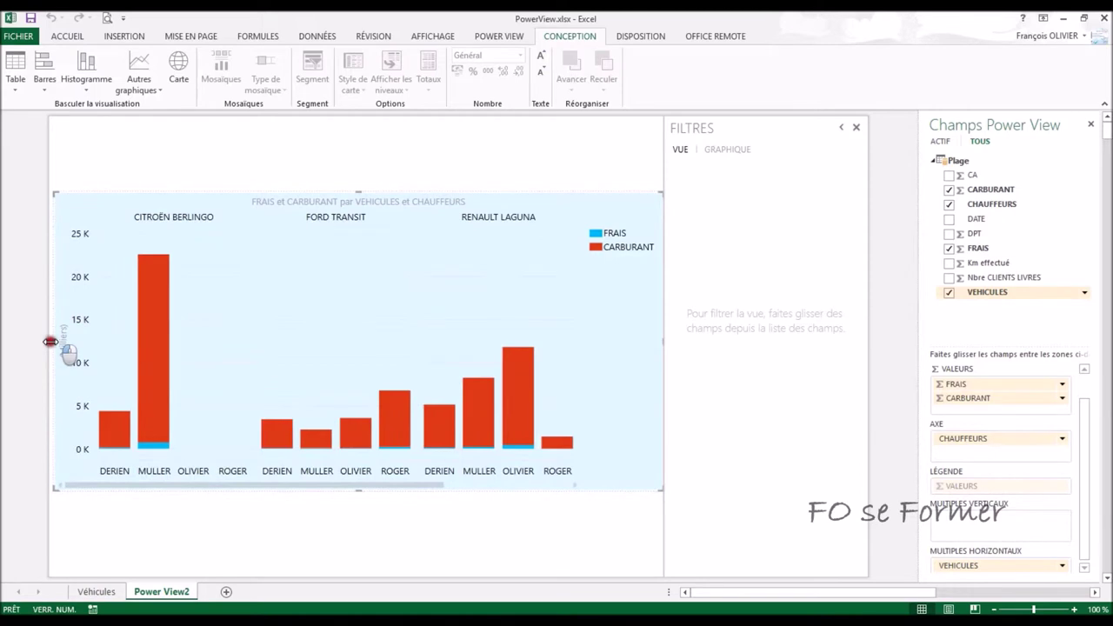
pyautogui.moveTo(62, 342); pyautogui.dragTo(55, 342)
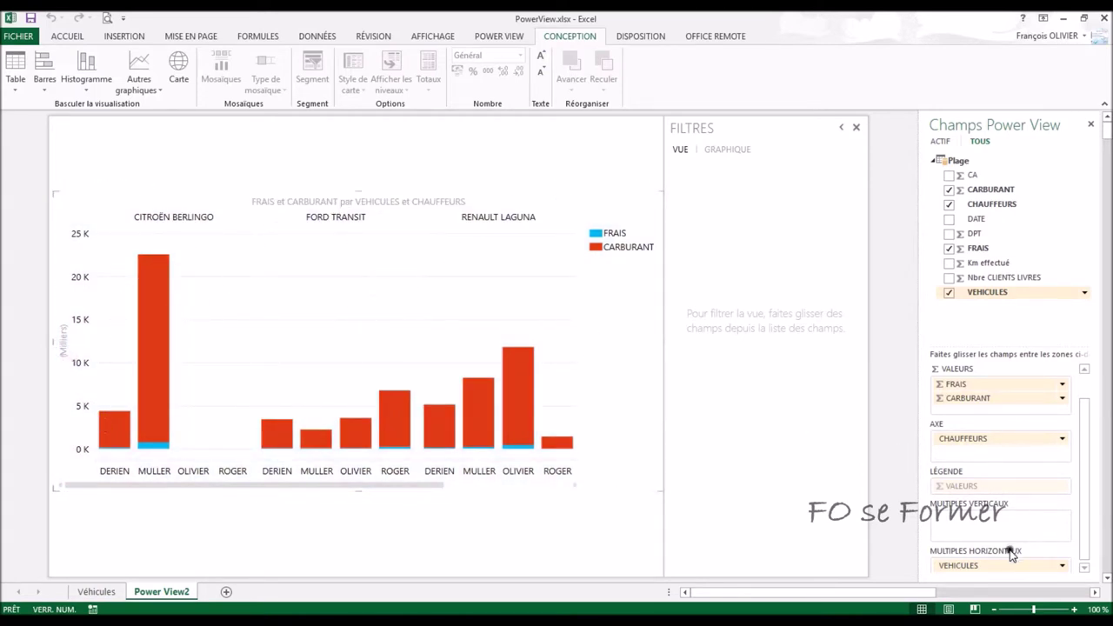
# Step: Move VEHICULES to vertical multiples for a two-by-two grid and extend the chart downward
pyautogui.moveTo(972, 565); pyautogui.dragTo(970, 522)
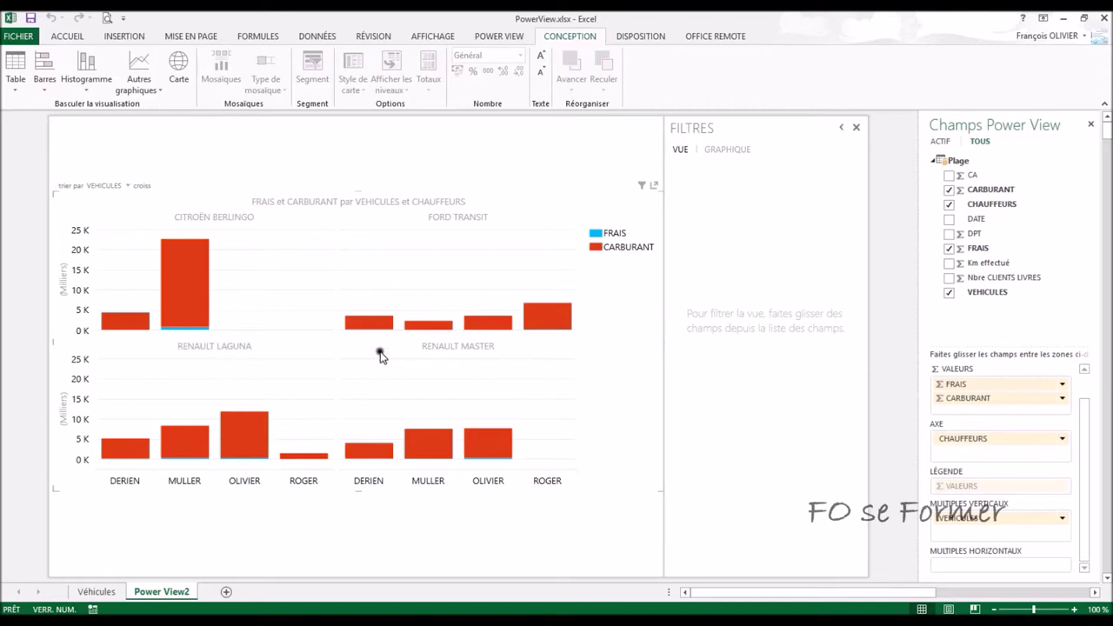
pyautogui.moveTo(358, 492); pyautogui.dragTo(356, 532)
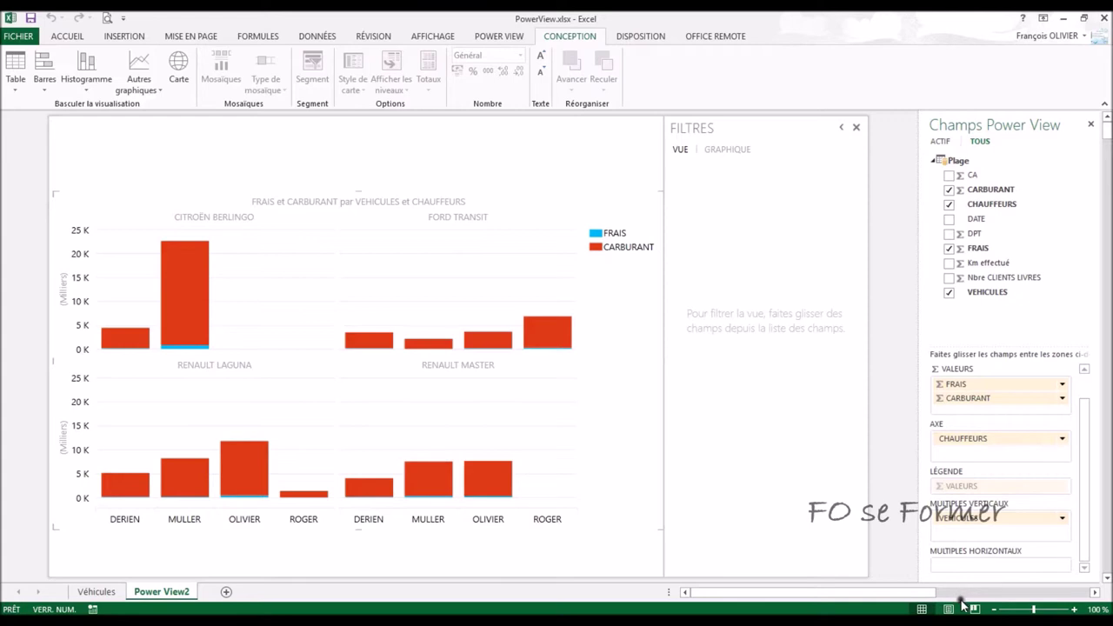
pyautogui.click(633, 35)
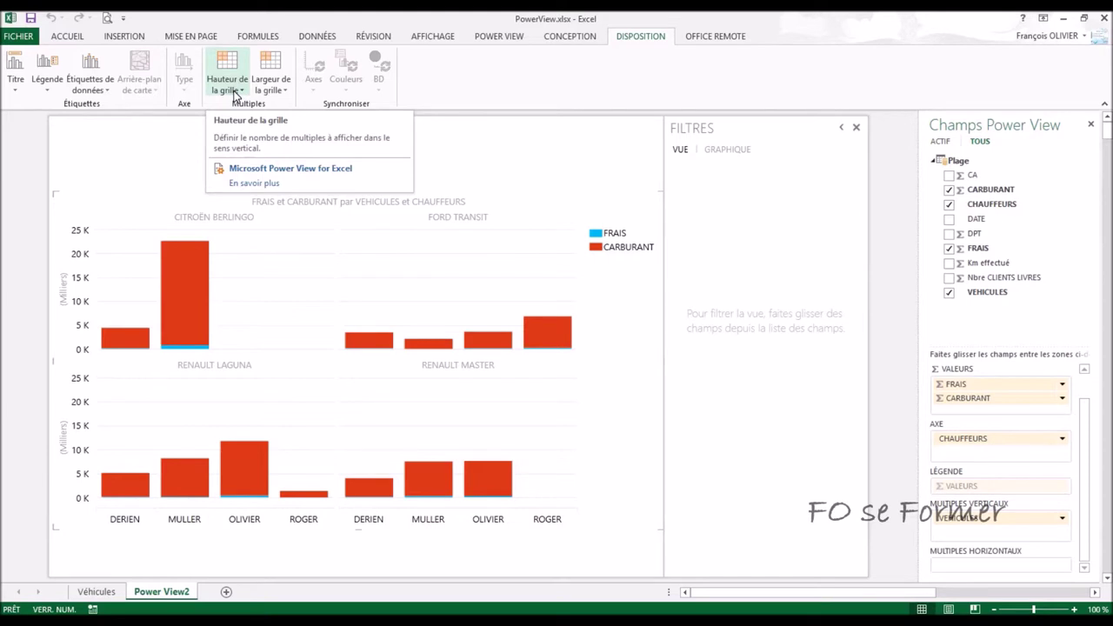
# Step: Set grid height to 4, stretch the chart to the page top and bottom, then set grid width to 4
pyautogui.click(234, 91)
pyautogui.click(193, 186)
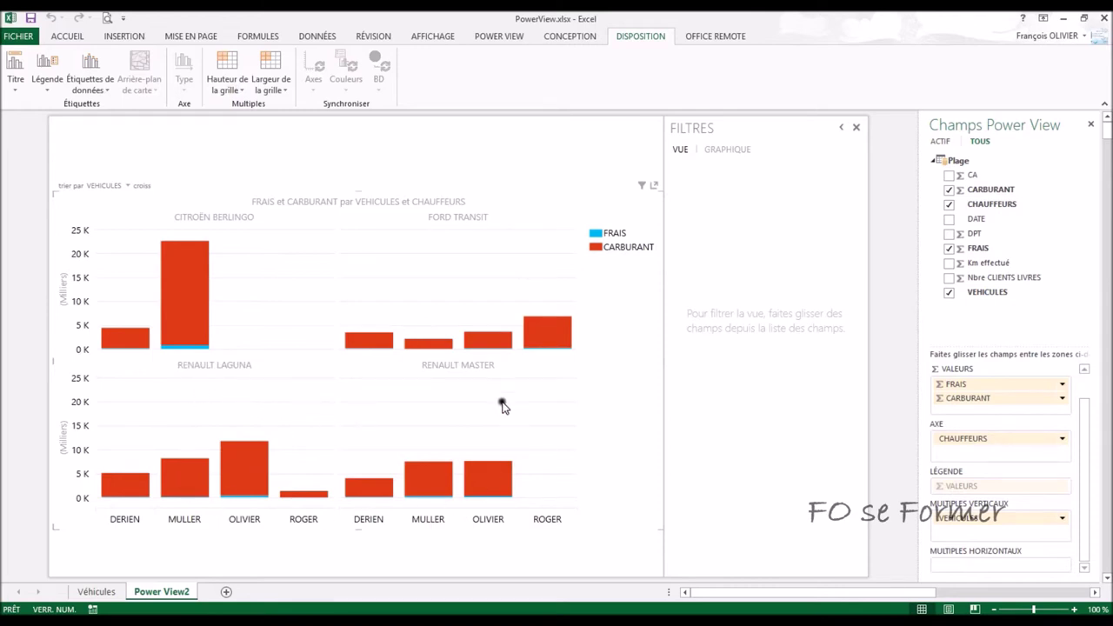
pyautogui.click(230, 85)
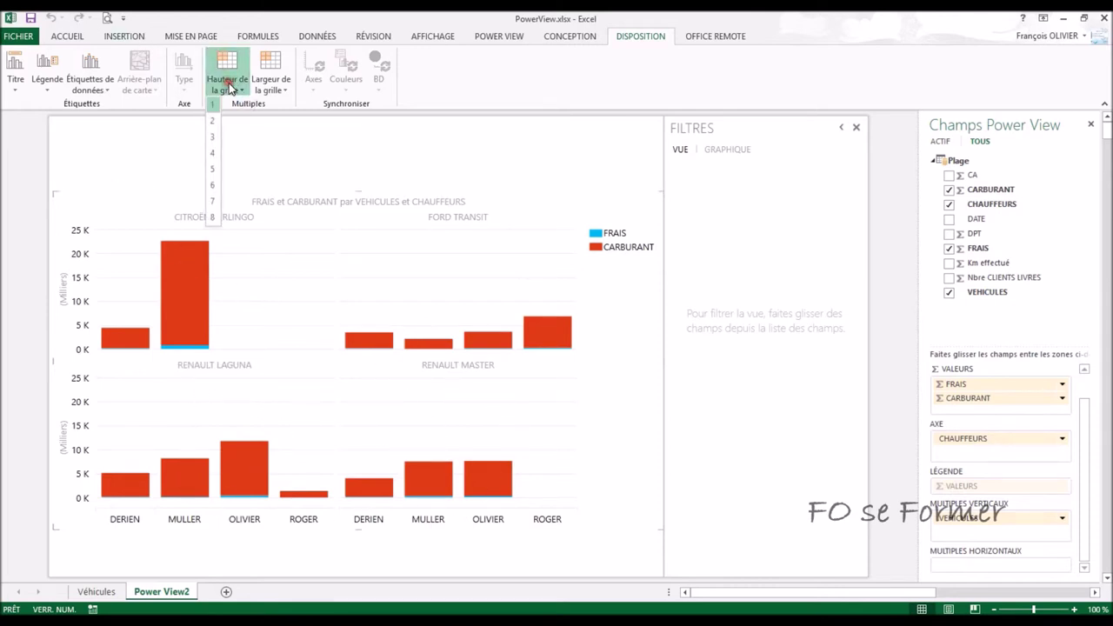
pyautogui.click(213, 153)
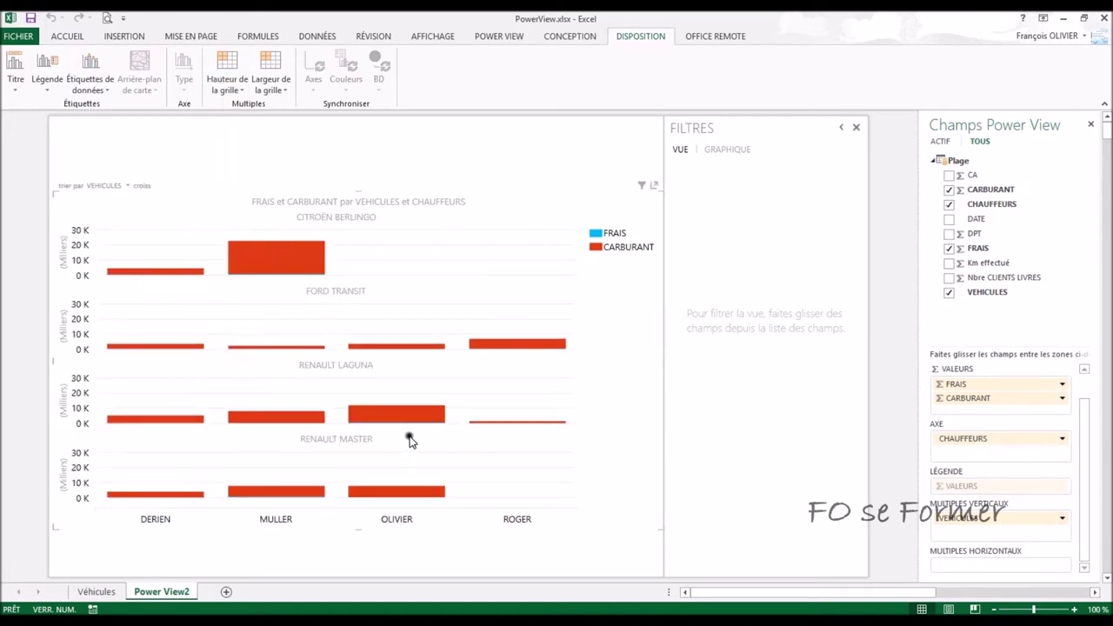
pyautogui.moveTo(357, 195); pyautogui.dragTo(356, 133)
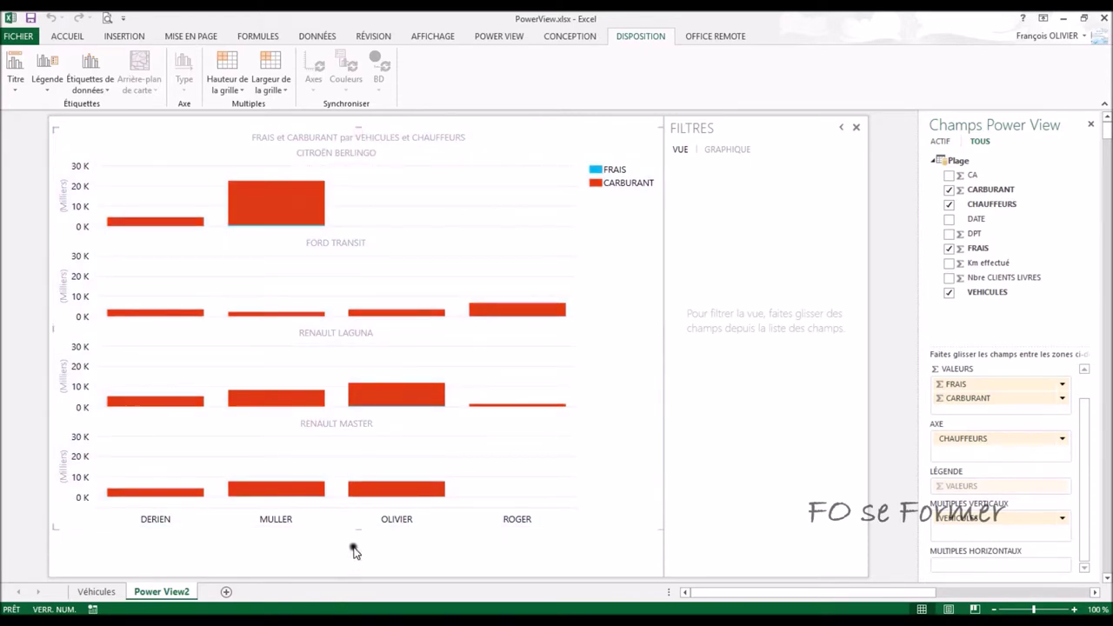
pyautogui.moveTo(357, 527); pyautogui.dragTo(358, 572)
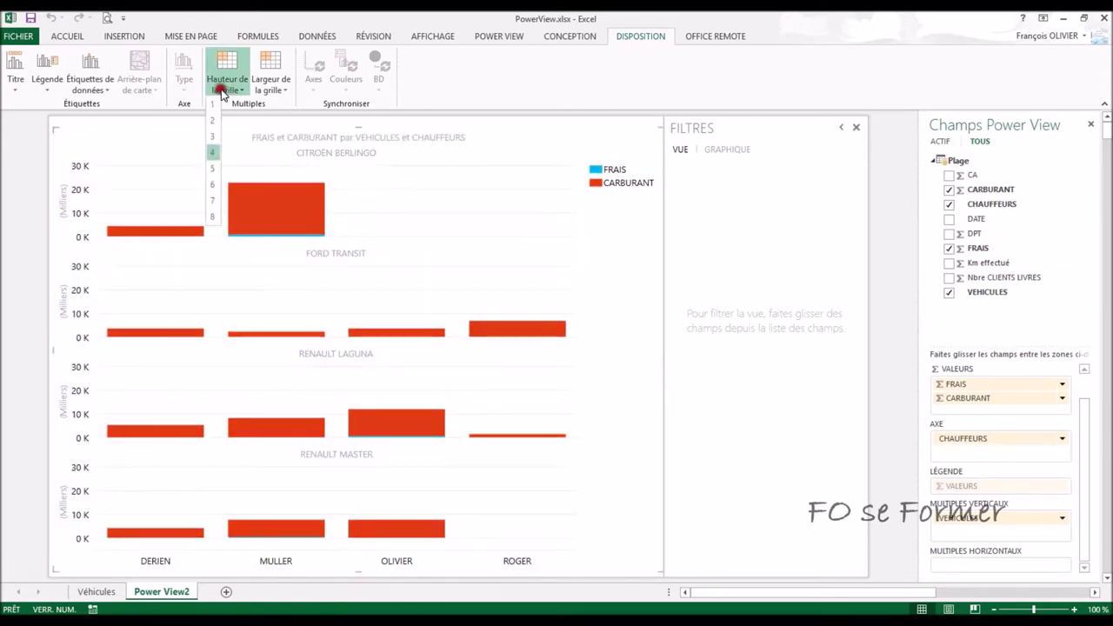
pyautogui.click(493, 88)
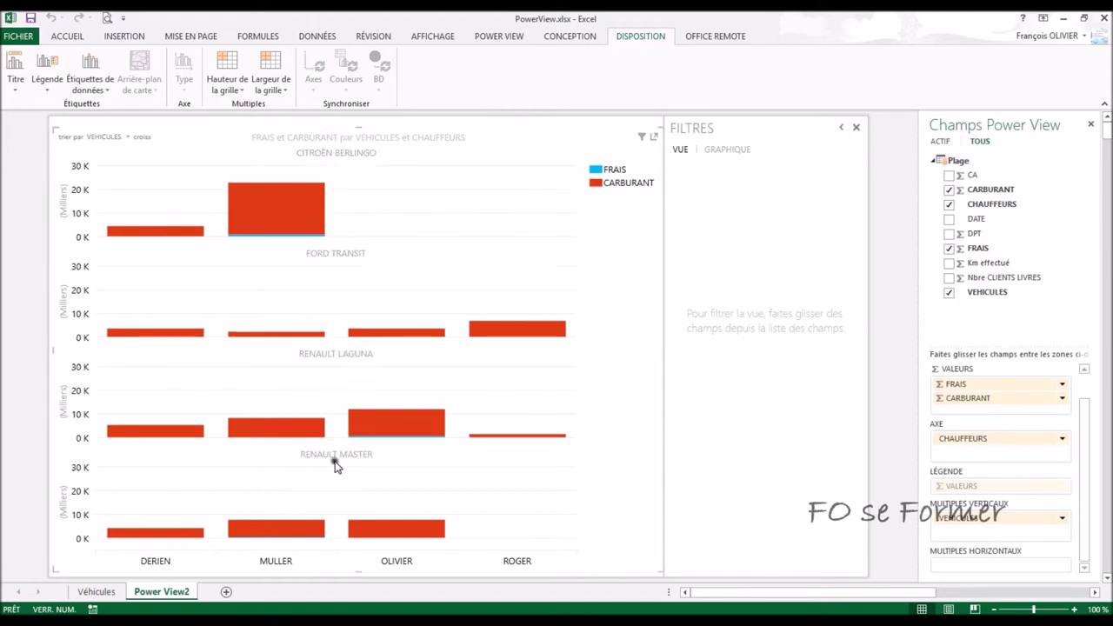
pyautogui.moveTo(355, 530)
pyautogui.click(259, 91)
pyautogui.click(262, 156)
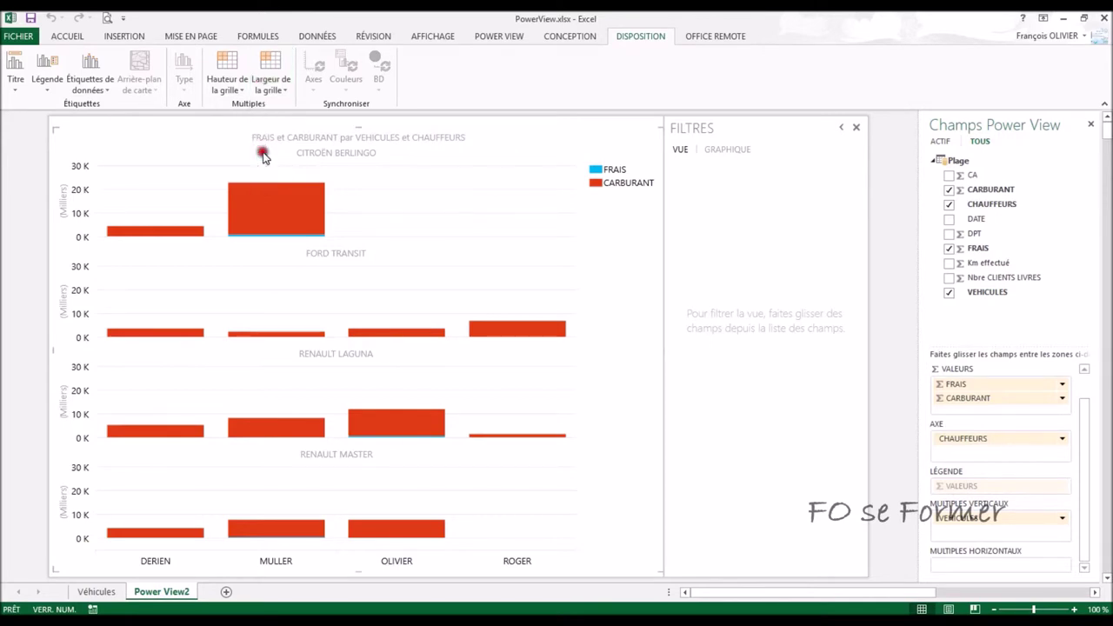
# Step: Set grid height to 1, shrink the chart into a short strip, and close the FILTRES pane
pyautogui.click(231, 90)
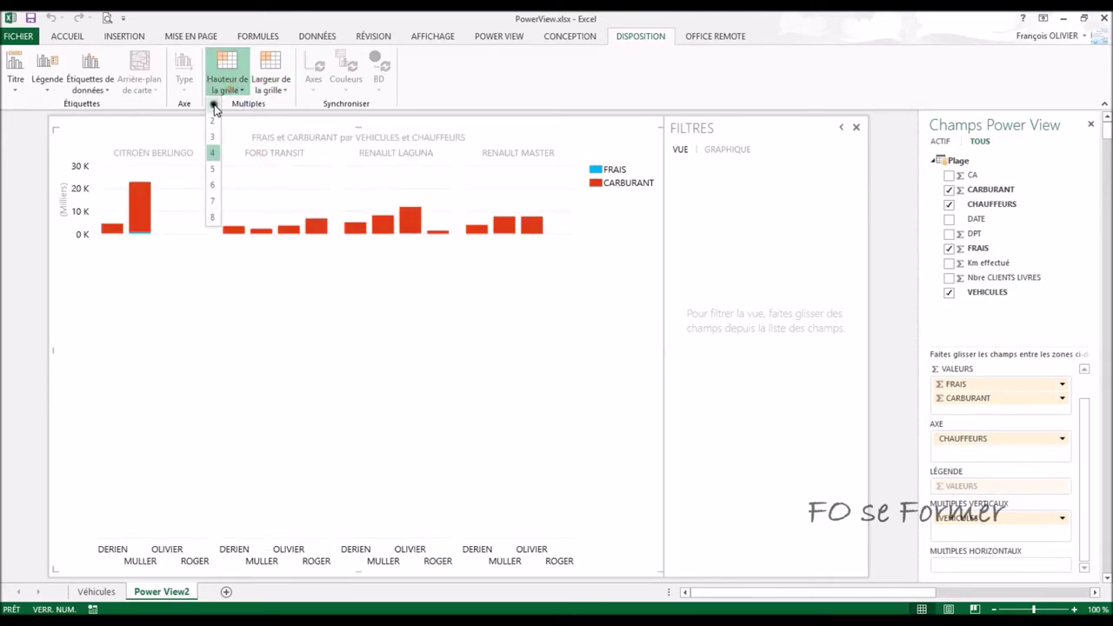
pyautogui.click(213, 105)
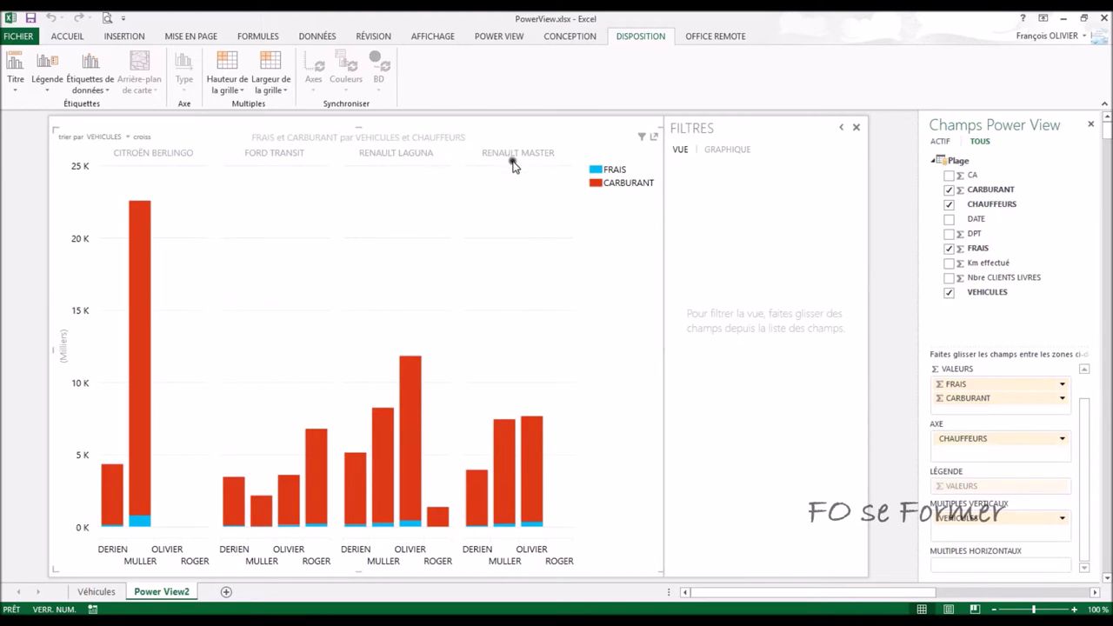
pyautogui.moveTo(360, 571); pyautogui.dragTo(348, 330)
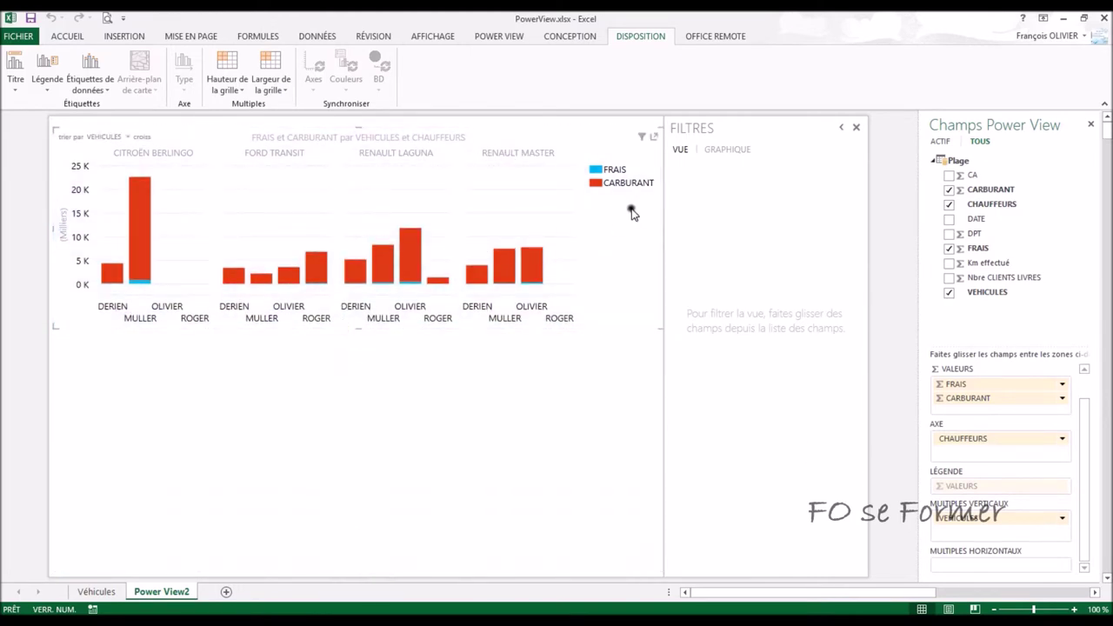
pyautogui.moveTo(359, 327); pyautogui.dragTo(358, 294)
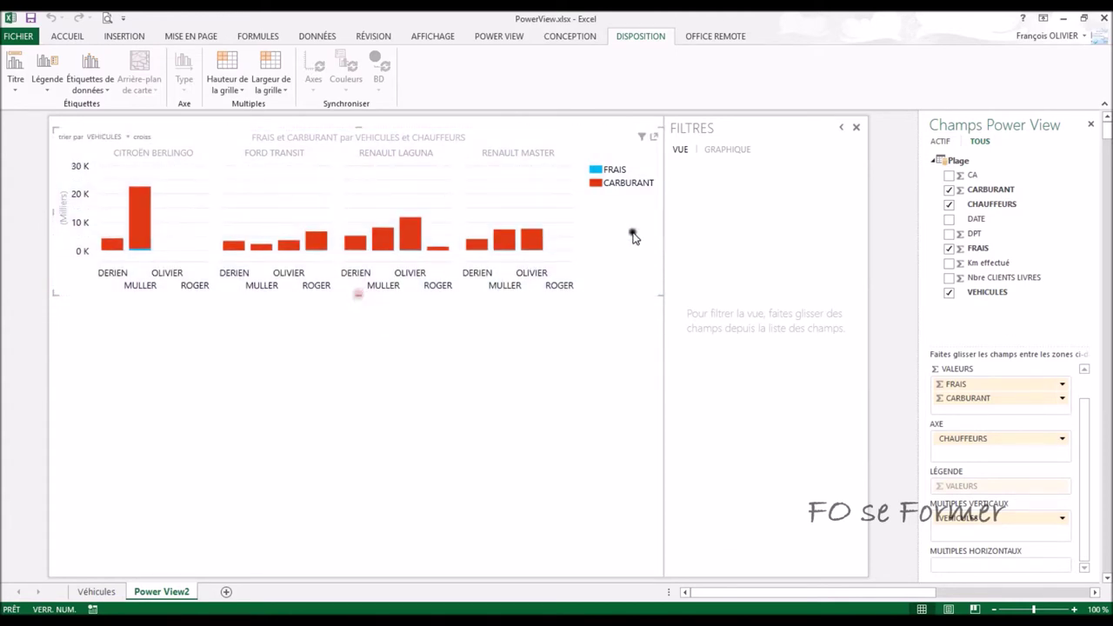
pyautogui.click(852, 128)
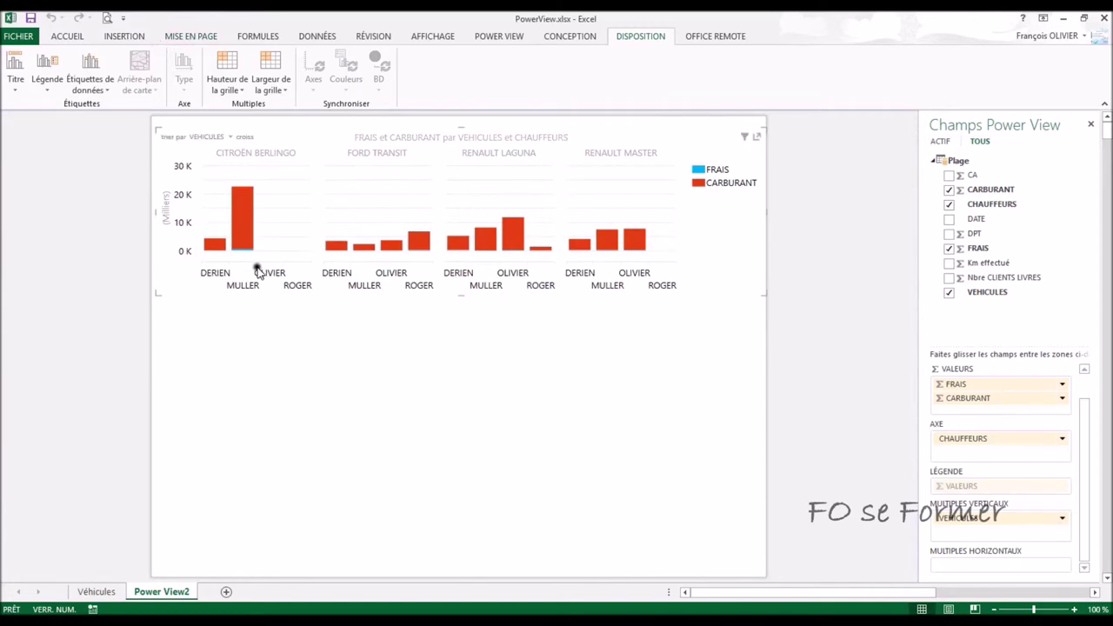
# Step: Create a VEHICULES and Km effectué table totalling 62320 and centre it below the charts
pyautogui.click(369, 340)
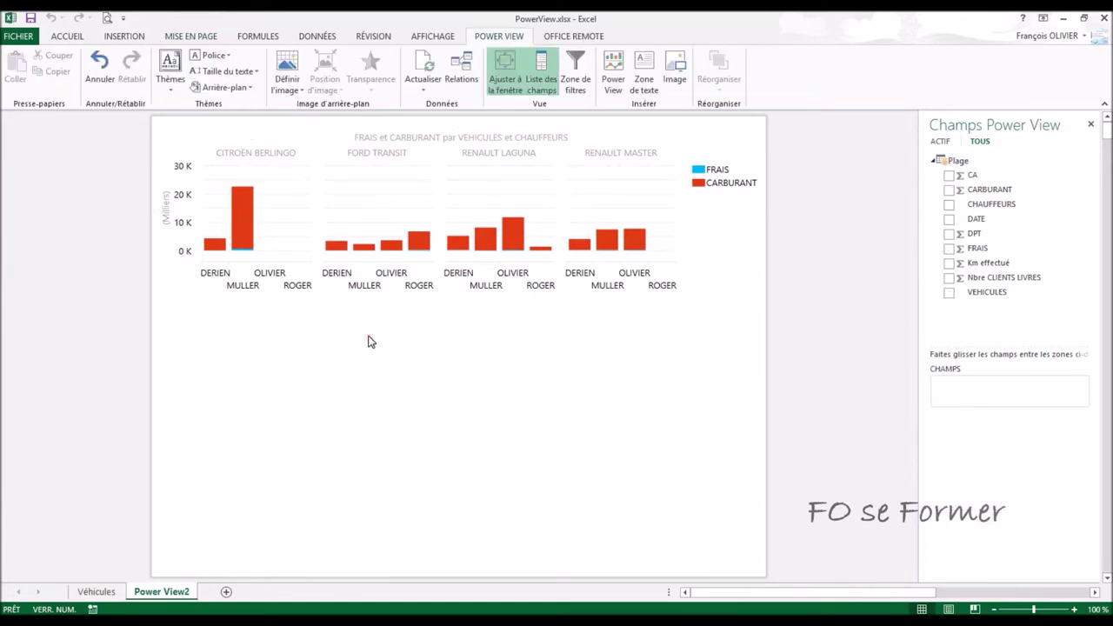
pyautogui.click(425, 379)
pyautogui.click(990, 298)
pyautogui.moveTo(990, 299); pyautogui.dragTo(983, 390)
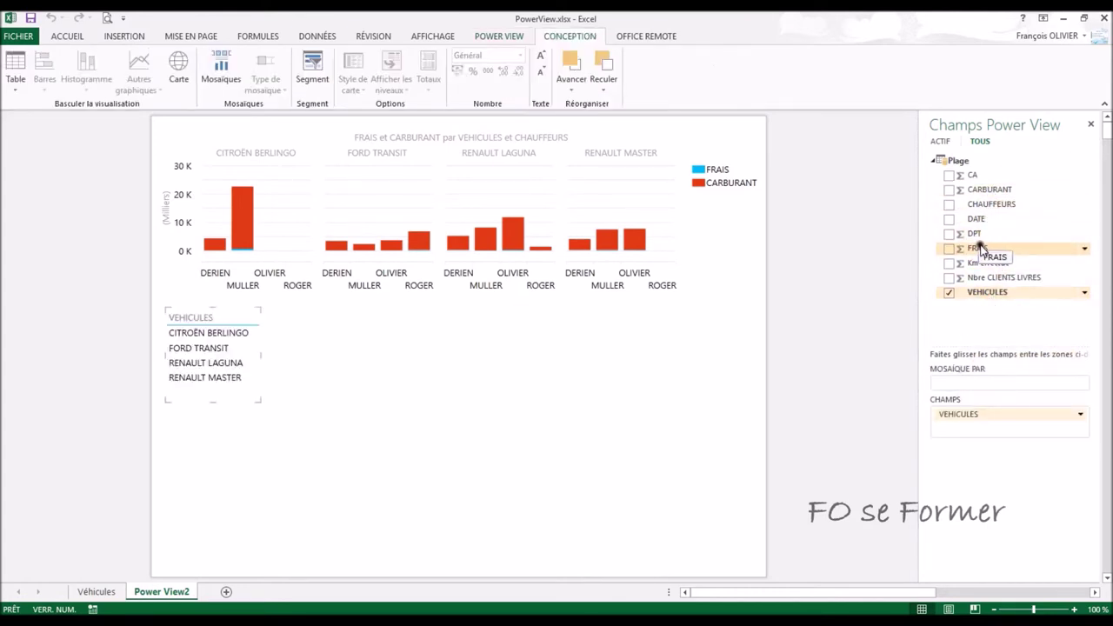
pyautogui.moveTo(983, 263); pyautogui.dragTo(951, 428)
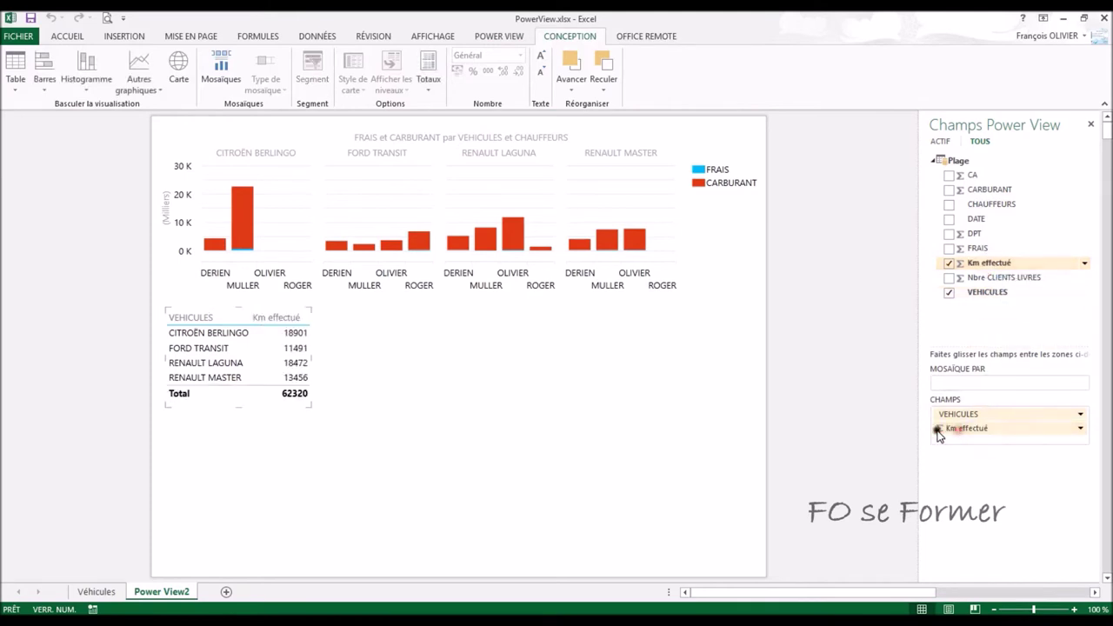
pyautogui.moveTo(309, 325); pyautogui.dragTo(519, 341)
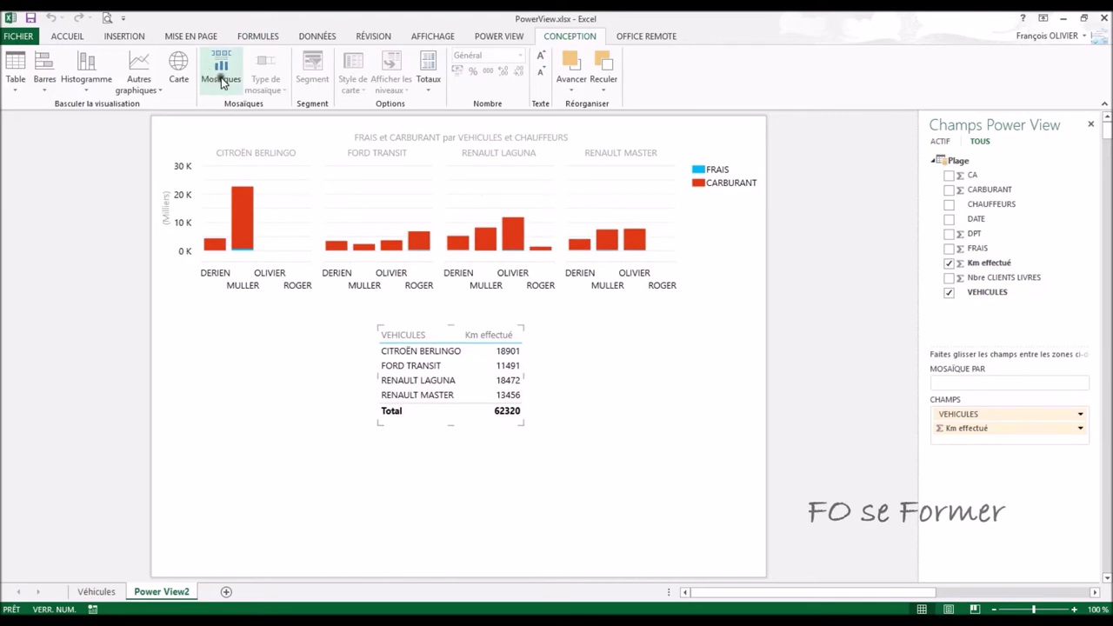
# Step: Convert the Km table to a Secteurs pie chart, enlarge it, and shift it left under the column charts
pyautogui.click(145, 90)
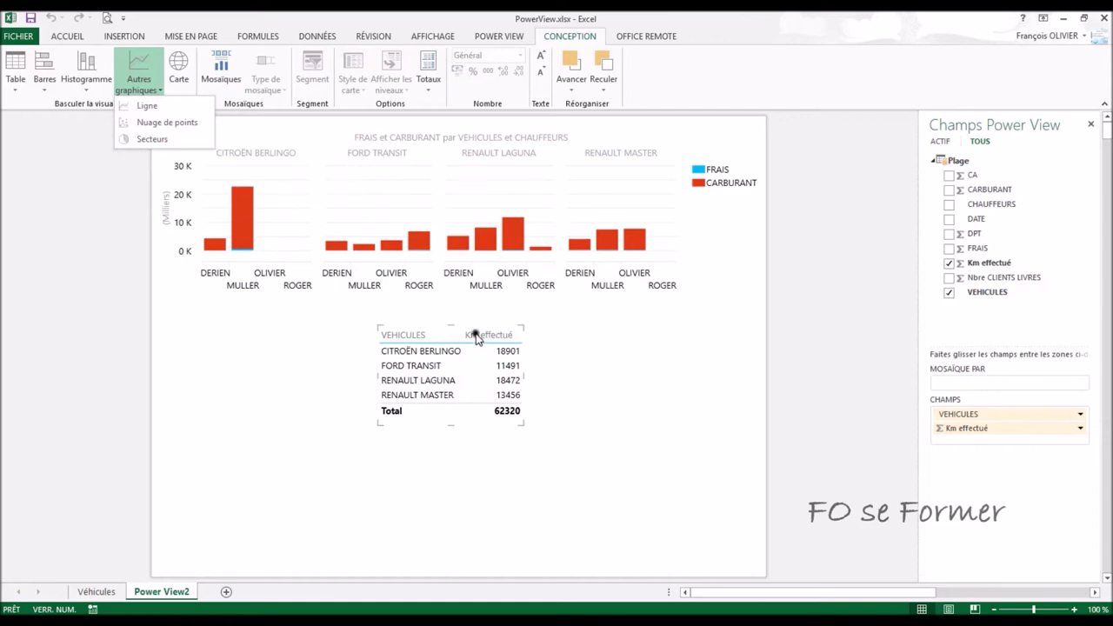
pyautogui.click(152, 140)
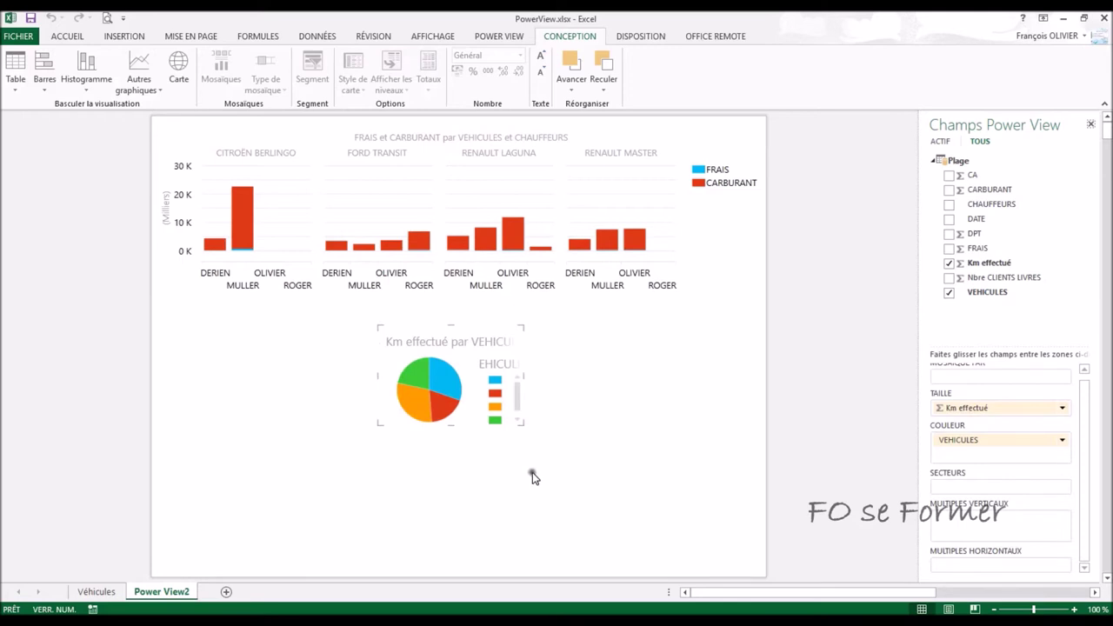
pyautogui.moveTo(523, 424); pyautogui.dragTo(628, 503)
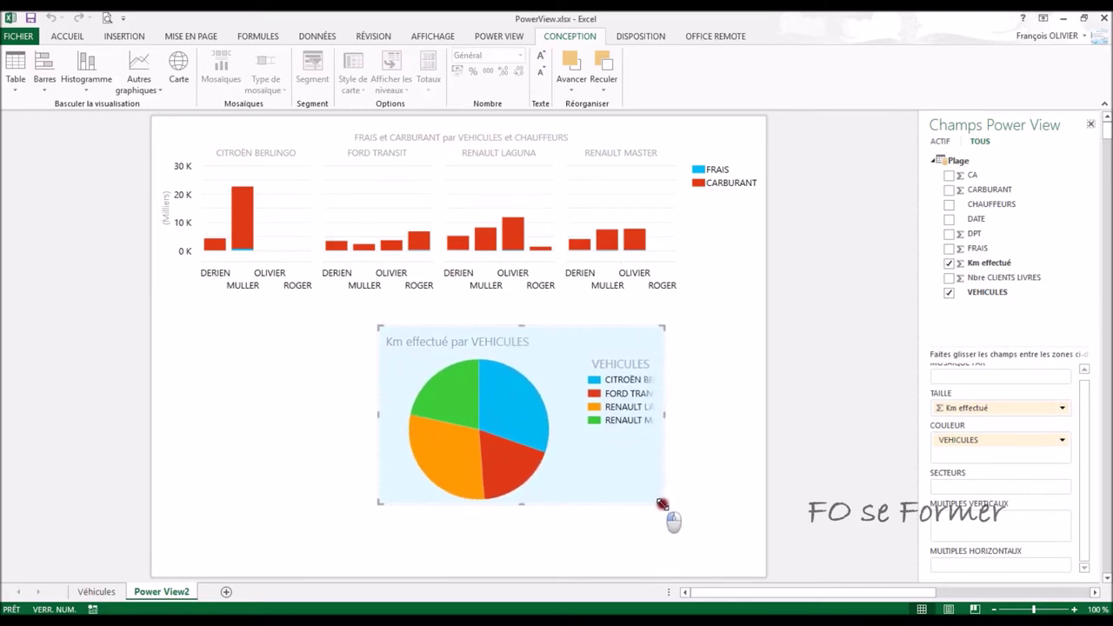
pyautogui.moveTo(628, 503); pyautogui.dragTo(735, 496)
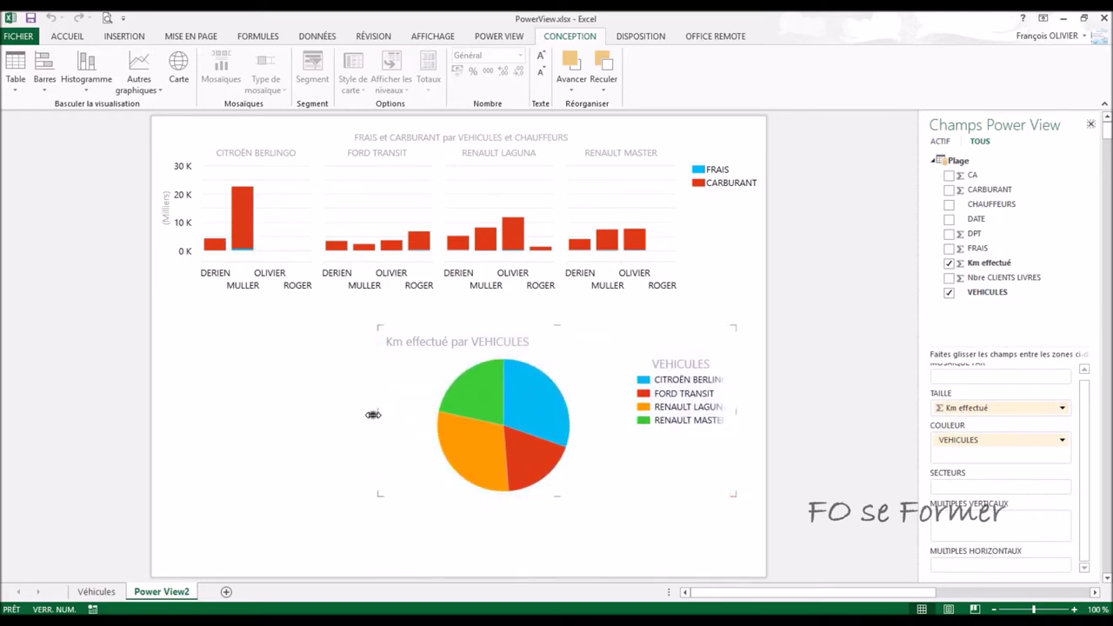
pyautogui.moveTo(379, 411); pyautogui.dragTo(290, 413)
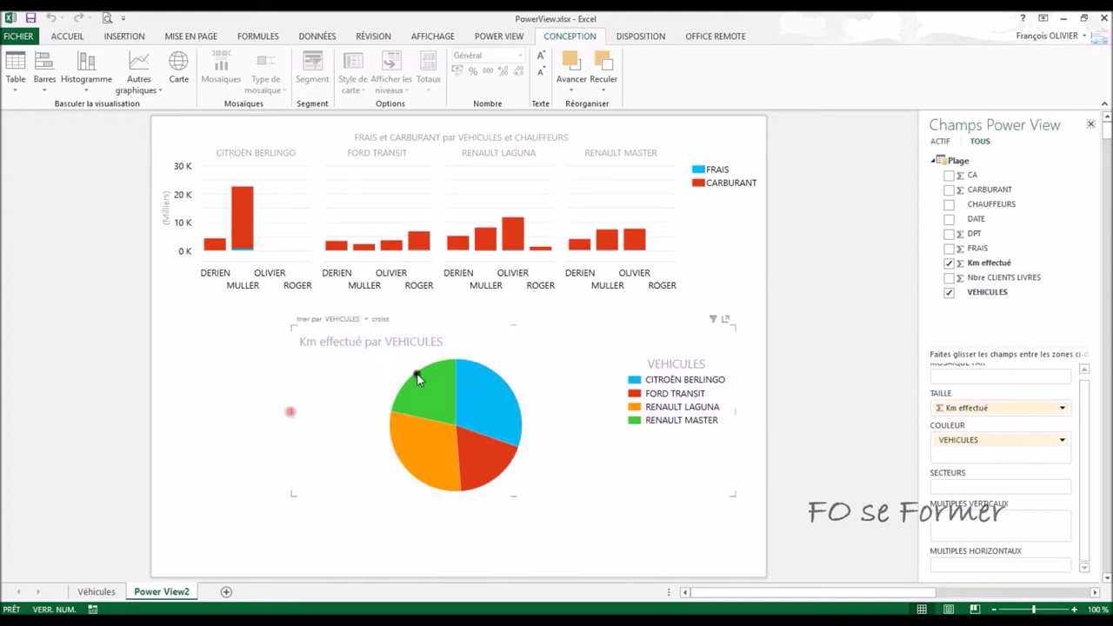
pyautogui.moveTo(557, 324); pyautogui.dragTo(523, 331)
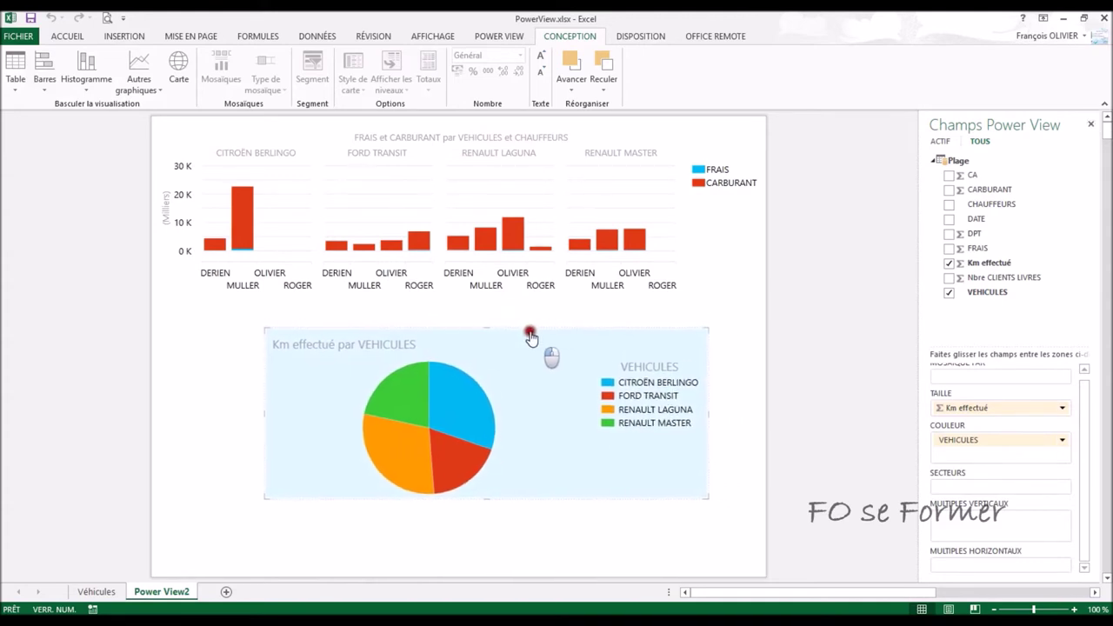
pyautogui.moveTo(523, 332); pyautogui.dragTo(510, 341)
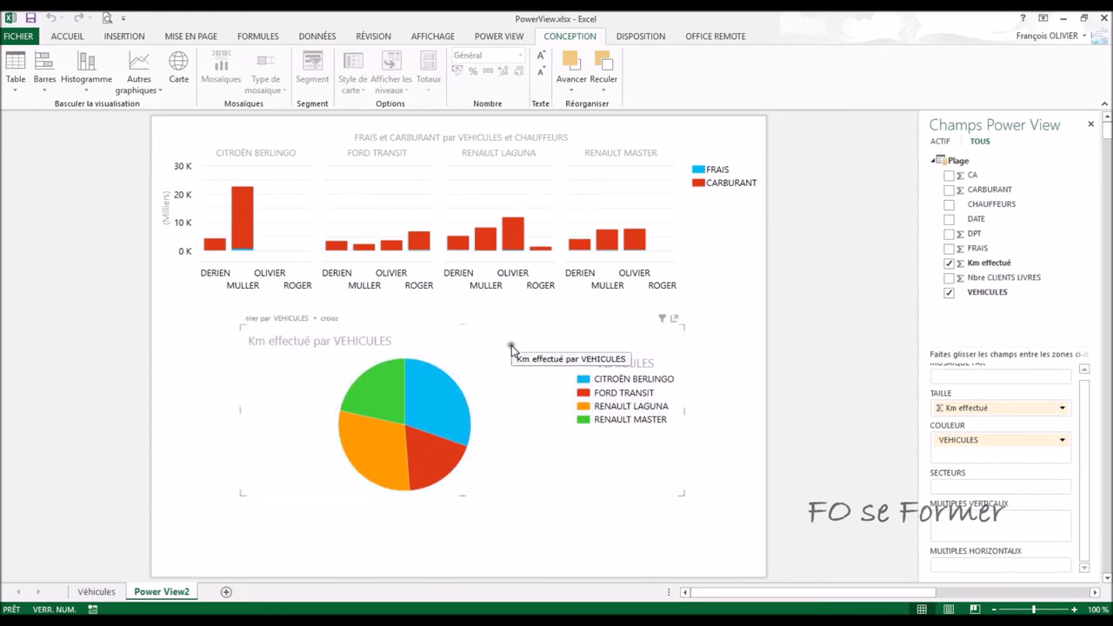
# Step: Set the Km effectué pie chart's legend to Aucun from the DISPOSITION options
pyautogui.click(644, 35)
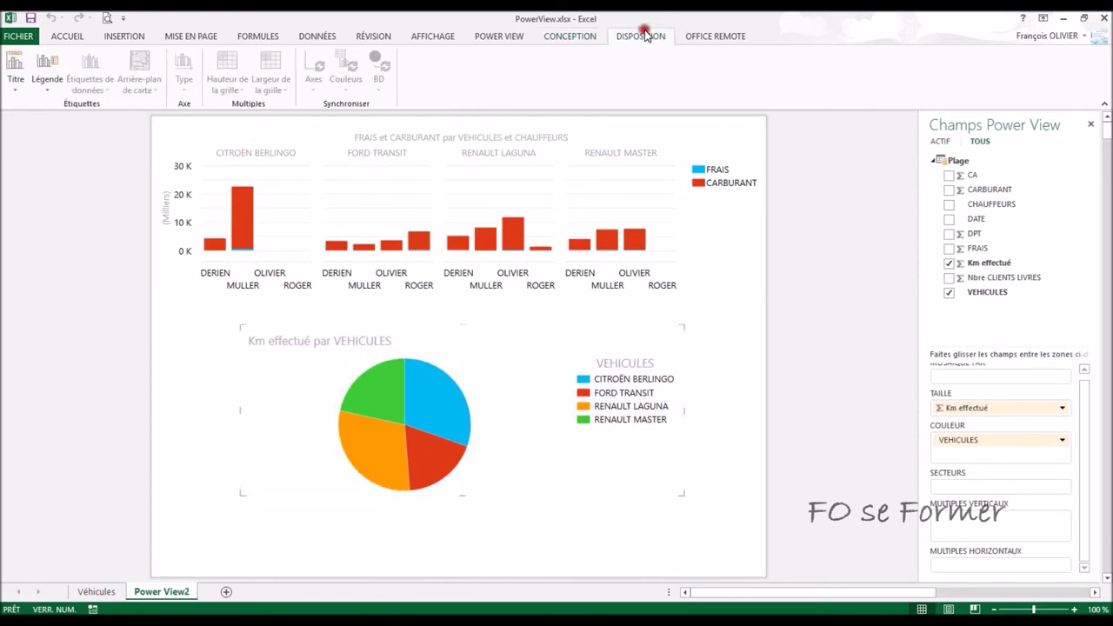
pyautogui.click(8, 83)
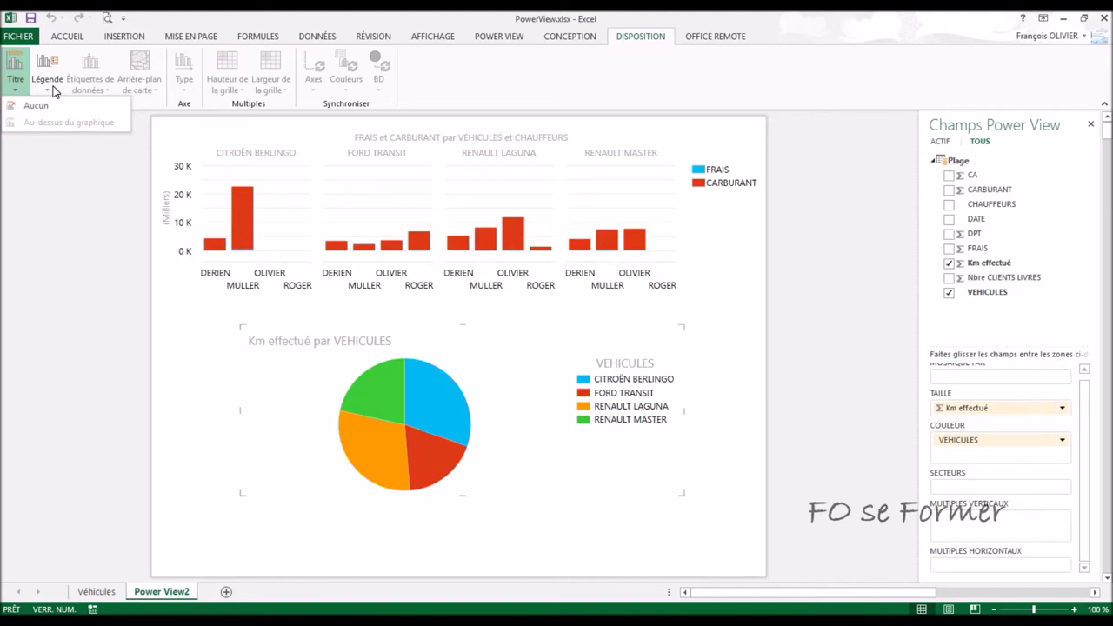
pyautogui.click(49, 85)
pyautogui.click(48, 106)
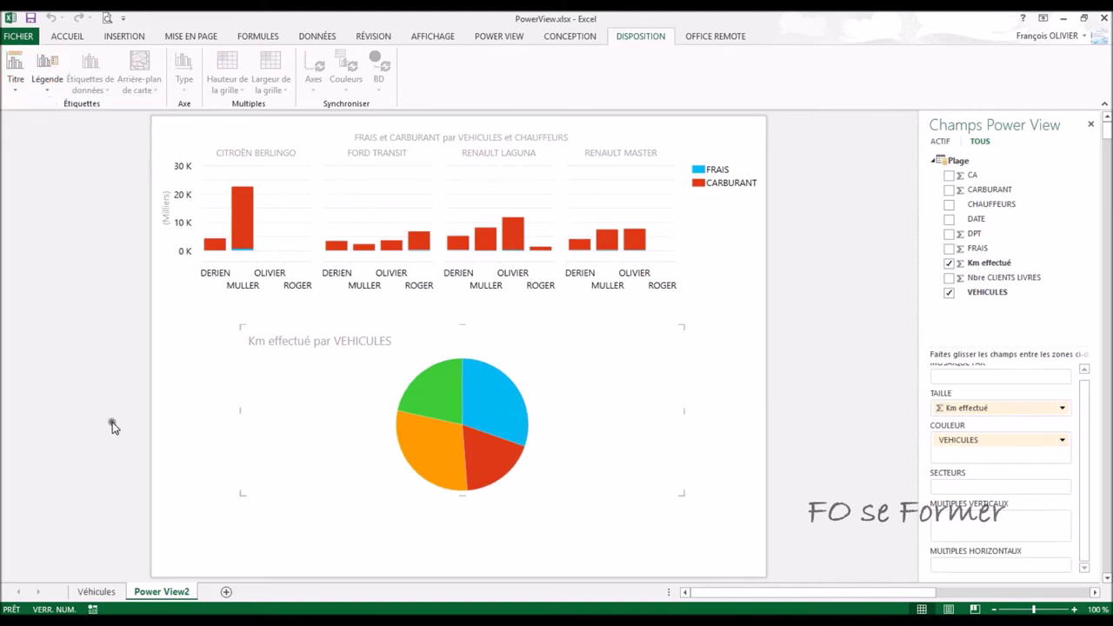
# Step: Scroll the field list and drag an item from it across onto the pie chart
pyautogui.moveTo(489, 415)
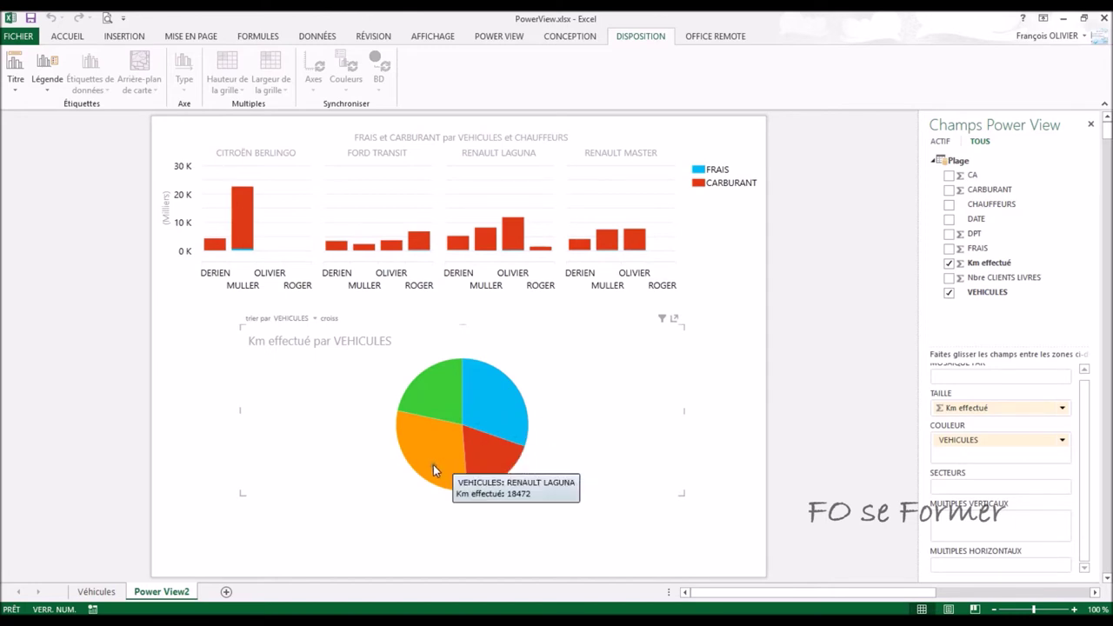
pyautogui.moveTo(433, 397)
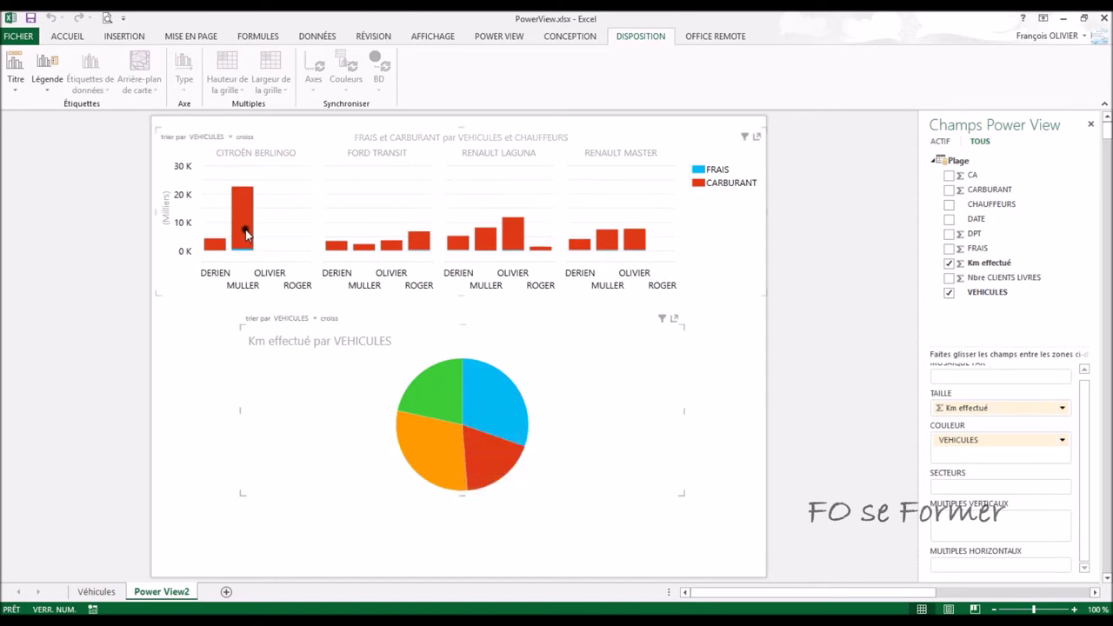
pyautogui.moveTo(246, 233)
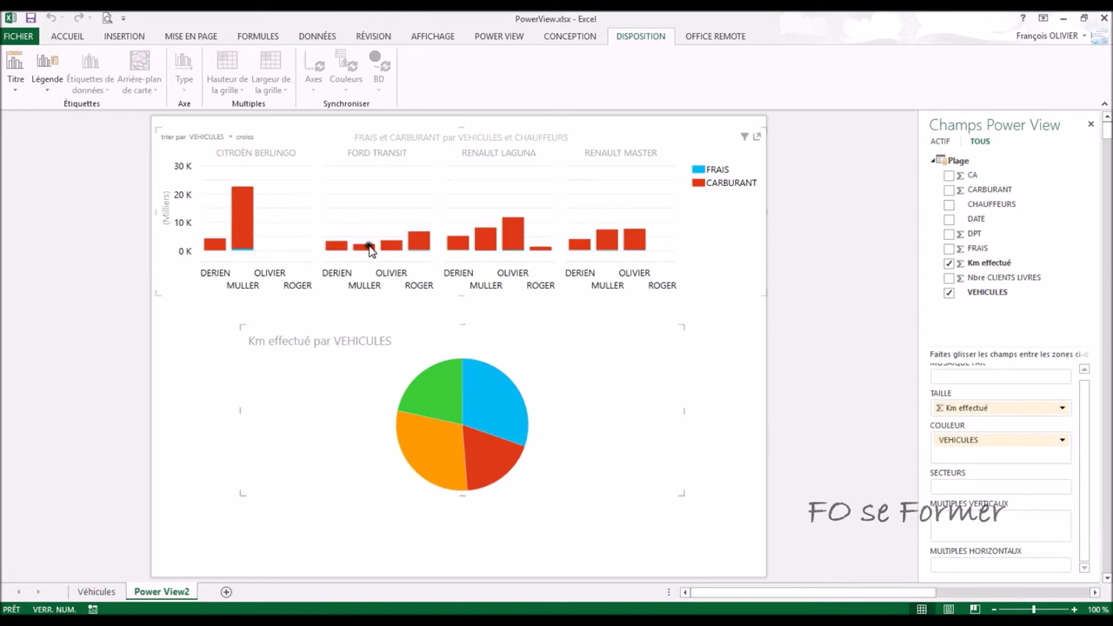
pyautogui.moveTo(416, 248)
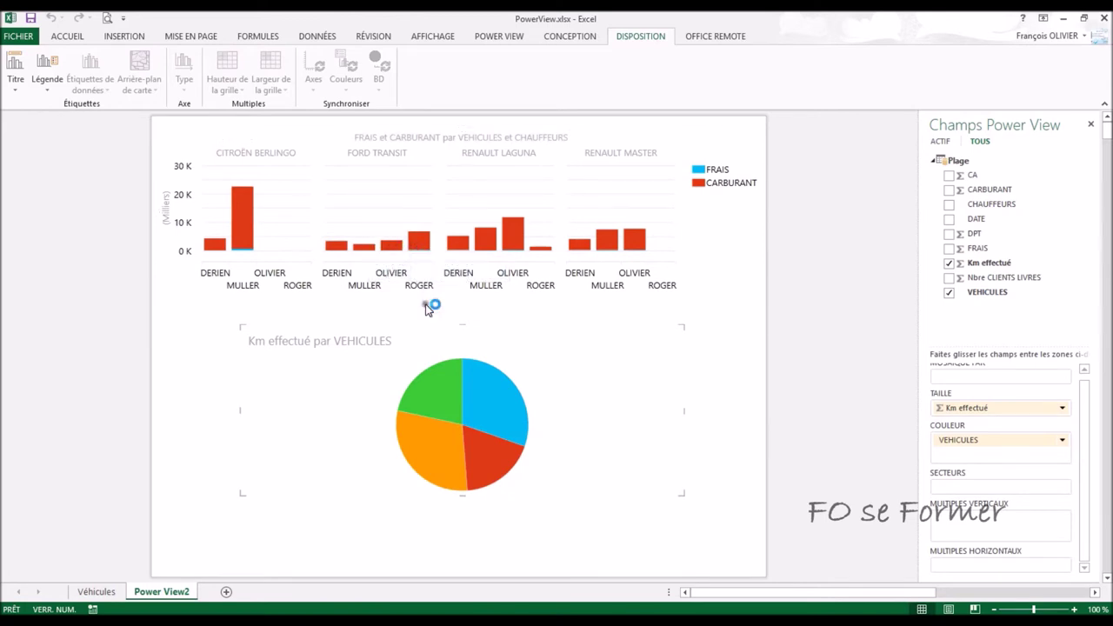
pyautogui.moveTo(499, 389)
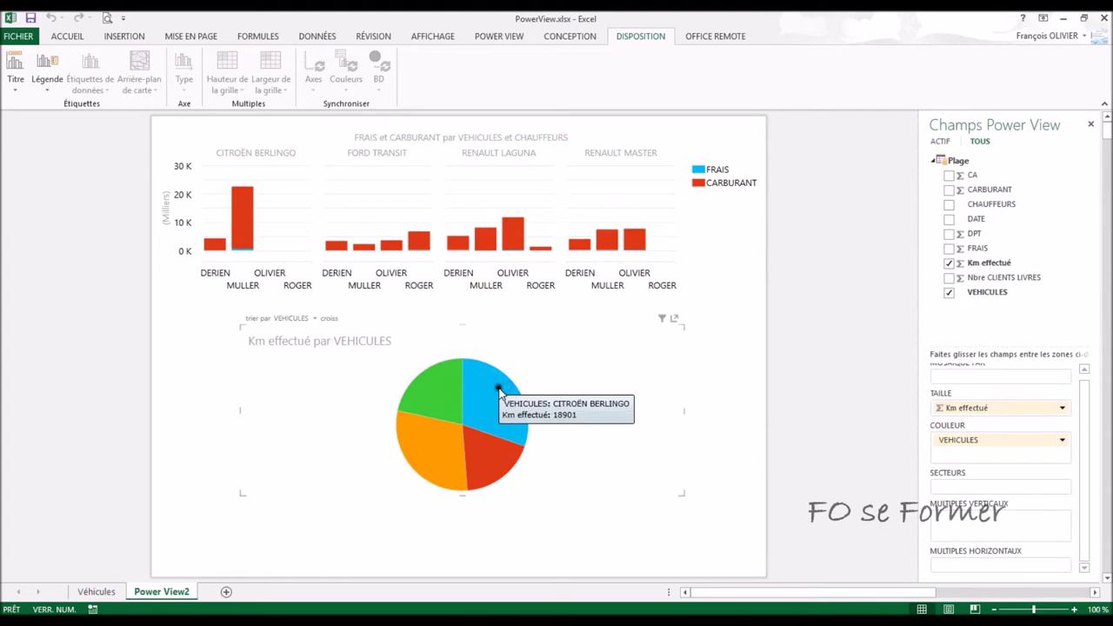
pyautogui.moveTo(422, 459)
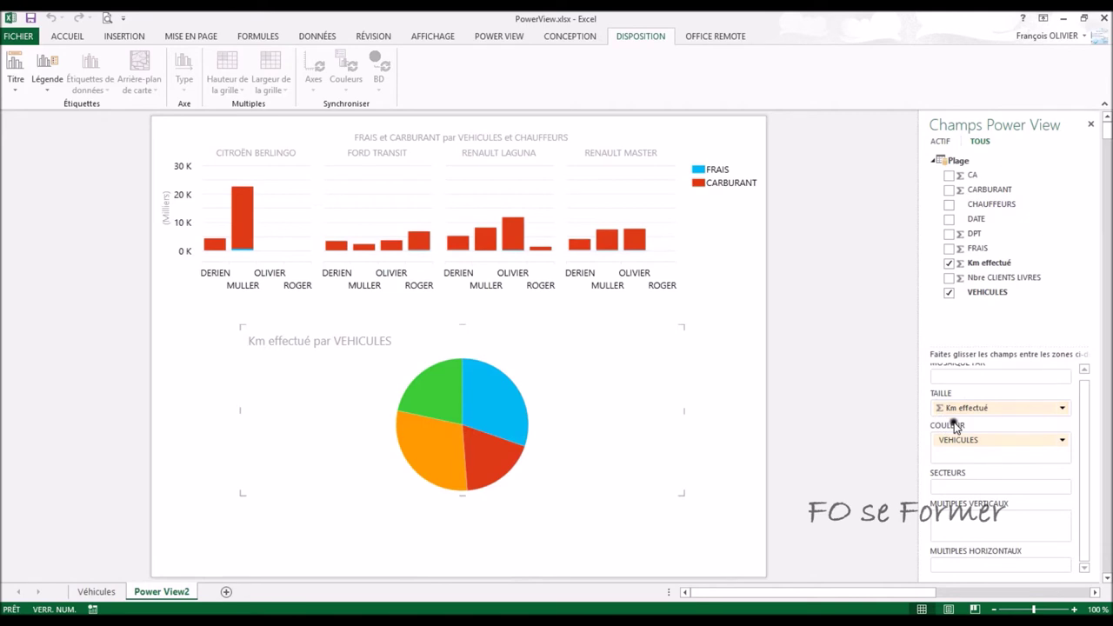
pyautogui.moveTo(1087, 427); pyautogui.dragTo(1083, 398)
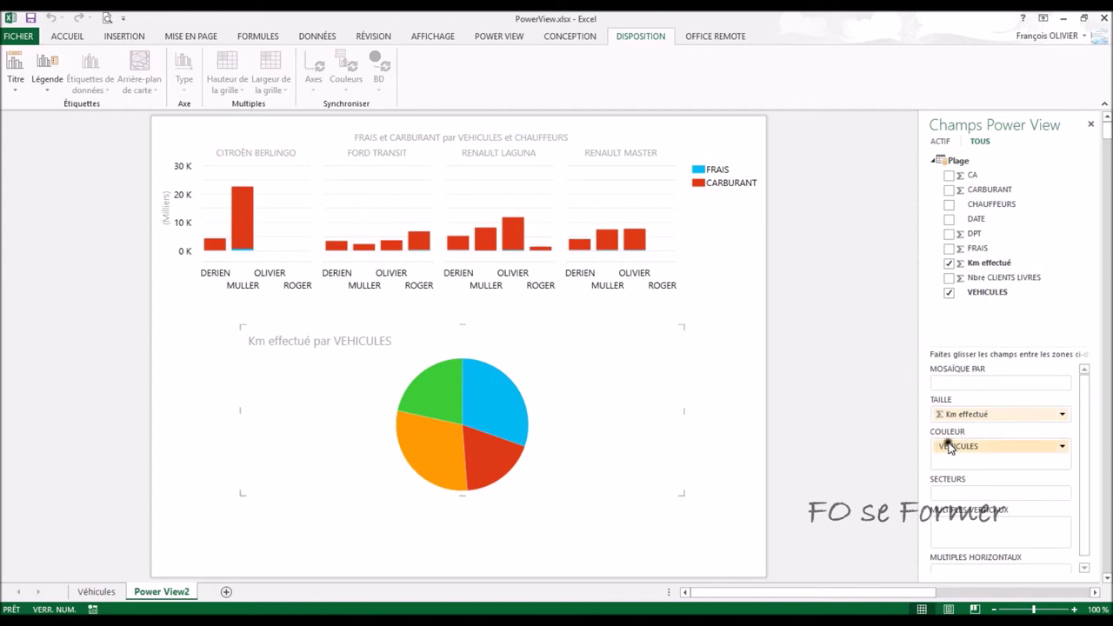
pyautogui.moveTo(945, 446)
pyautogui.mouseDown()
pyautogui.moveTo(937, 496)
pyautogui.moveTo(464, 294)
pyautogui.mouseUp()
pyautogui.click(47, 76)
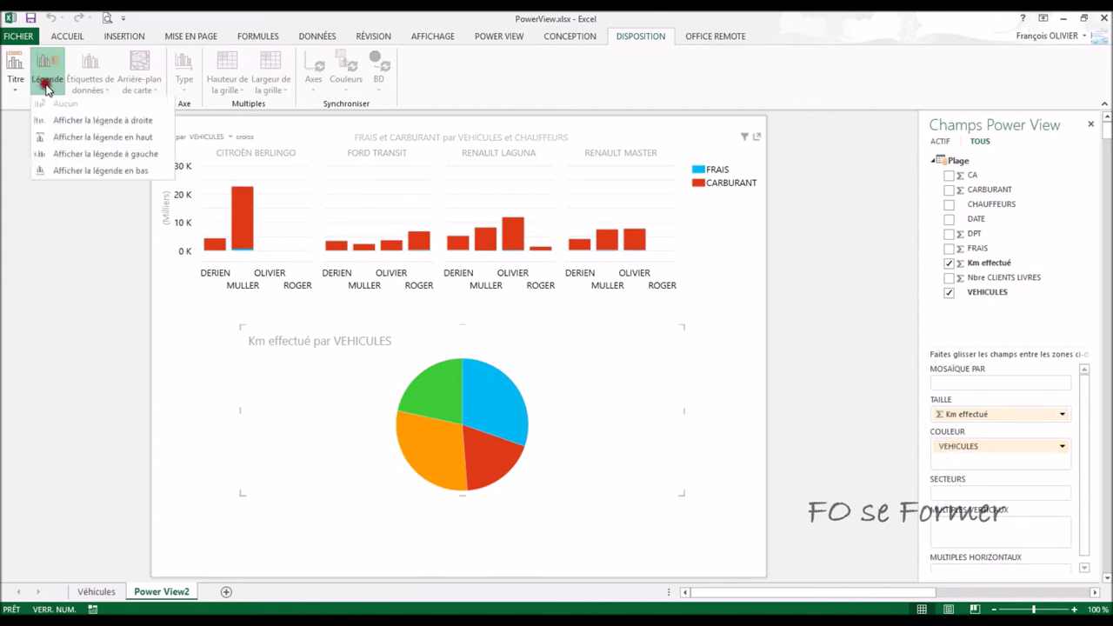
pyautogui.click(61, 117)
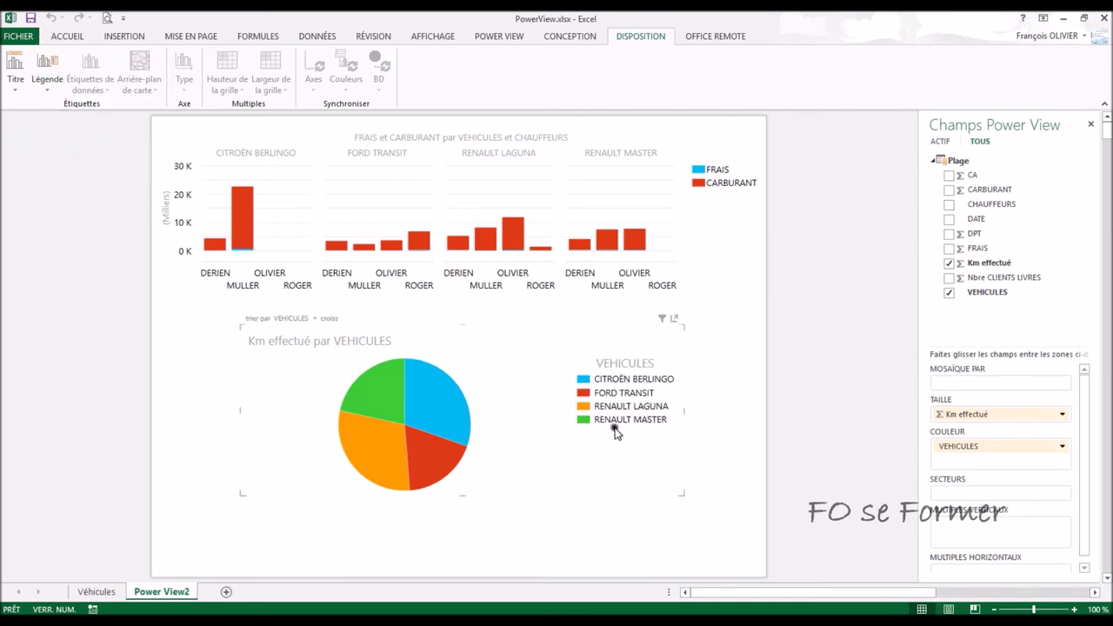
pyautogui.click(40, 90)
pyautogui.click(63, 117)
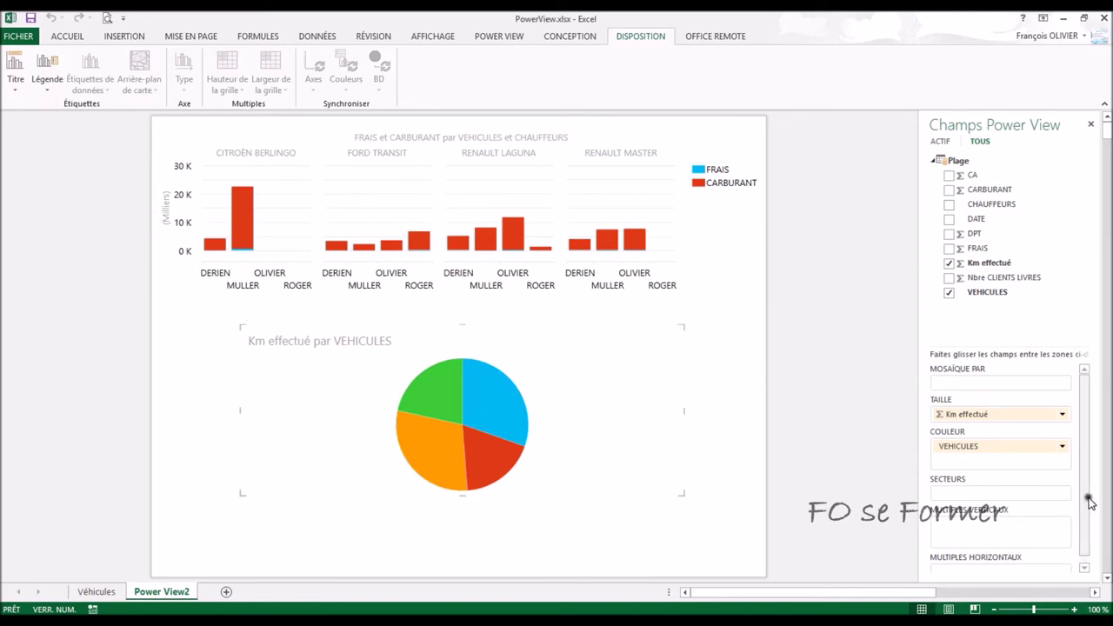
pyautogui.scroll(-1, 1084, 514)
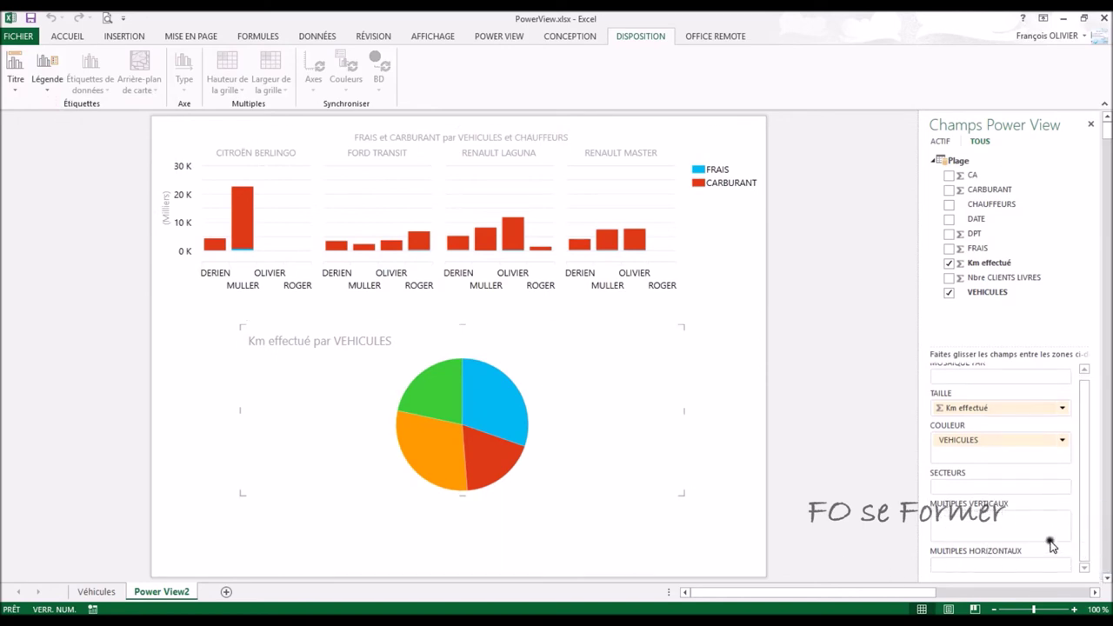
pyautogui.scroll(1, 1084, 532)
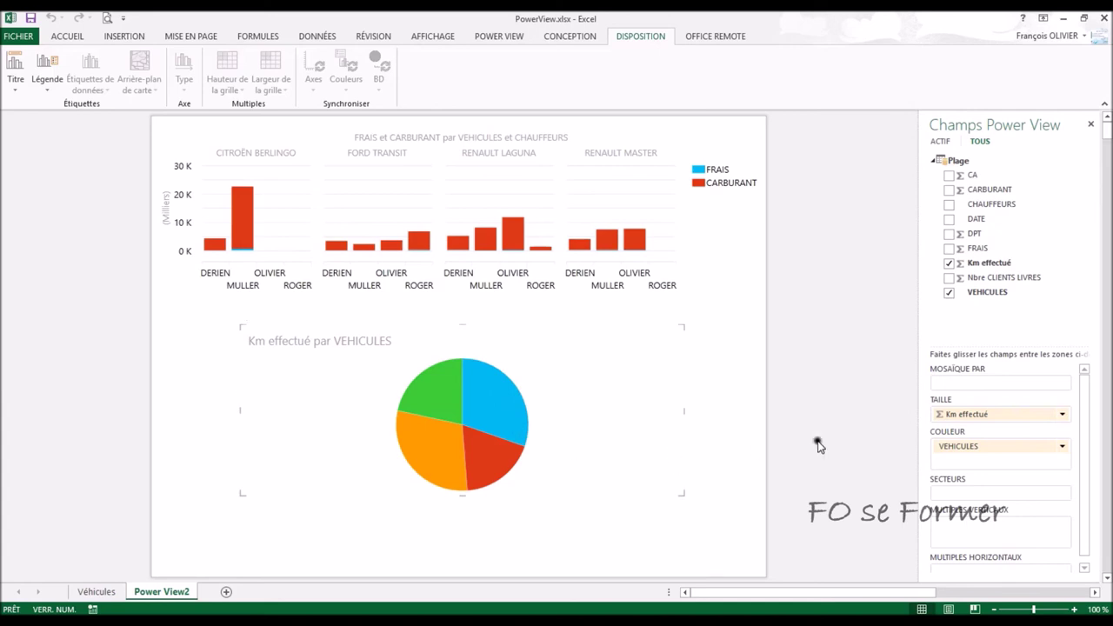
pyautogui.moveTo(990, 204)
pyautogui.mouseDown()
pyautogui.moveTo(981, 404)
pyautogui.moveTo(956, 493)
pyautogui.mouseUp()
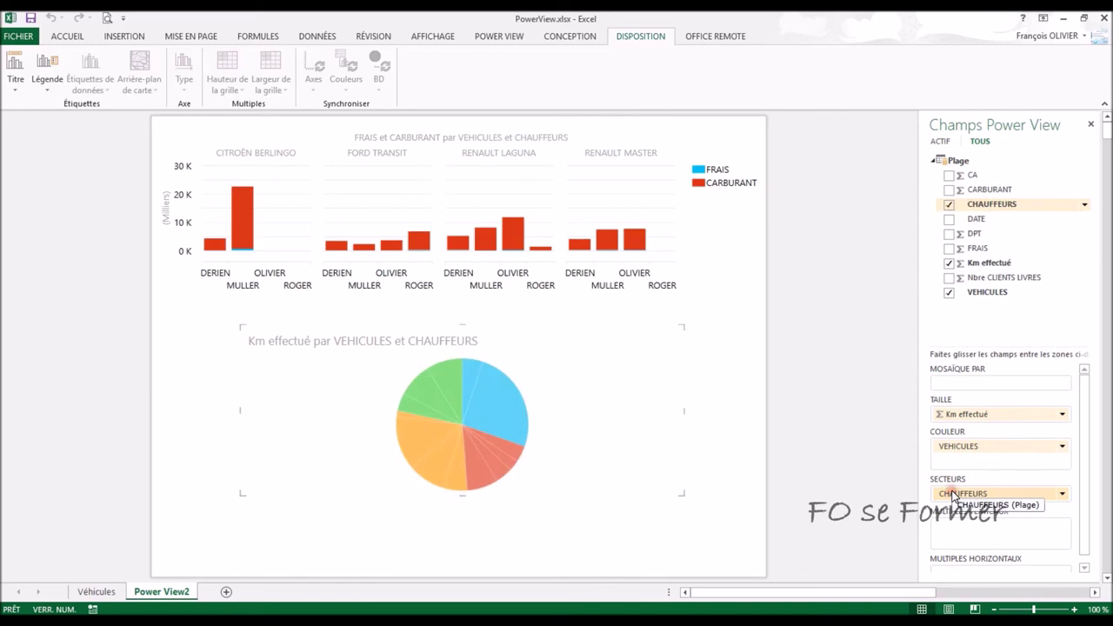
# Step: Deselect the pie chart, now split by driver, e.g. RENAULT LAGUNA's OLIVIER slice at 8188 km
pyautogui.moveTo(495, 490)
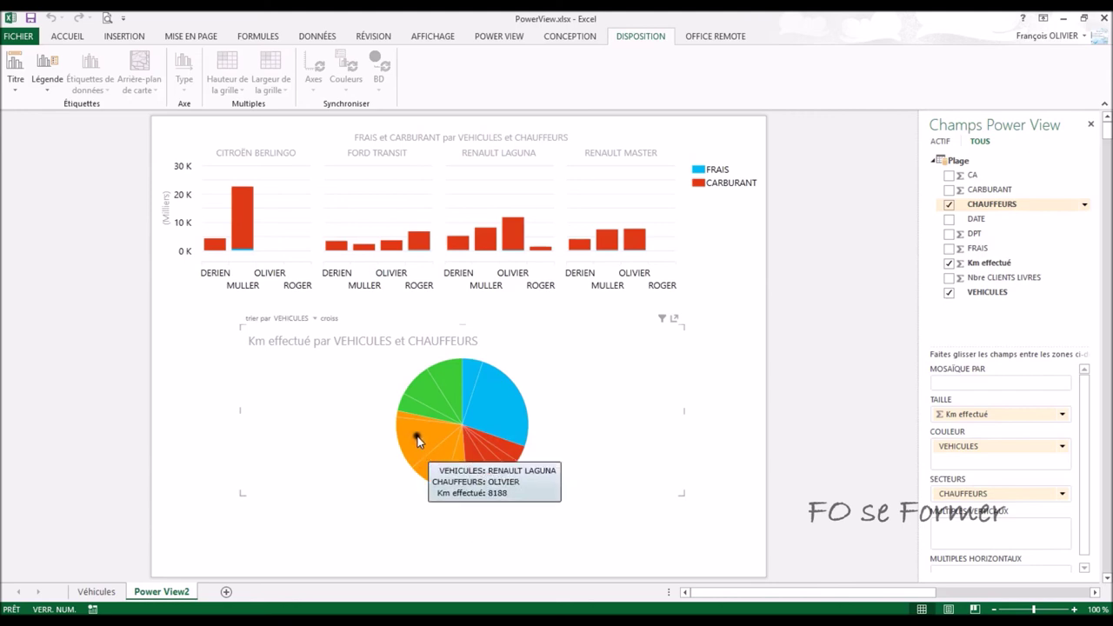
pyautogui.moveTo(412, 422)
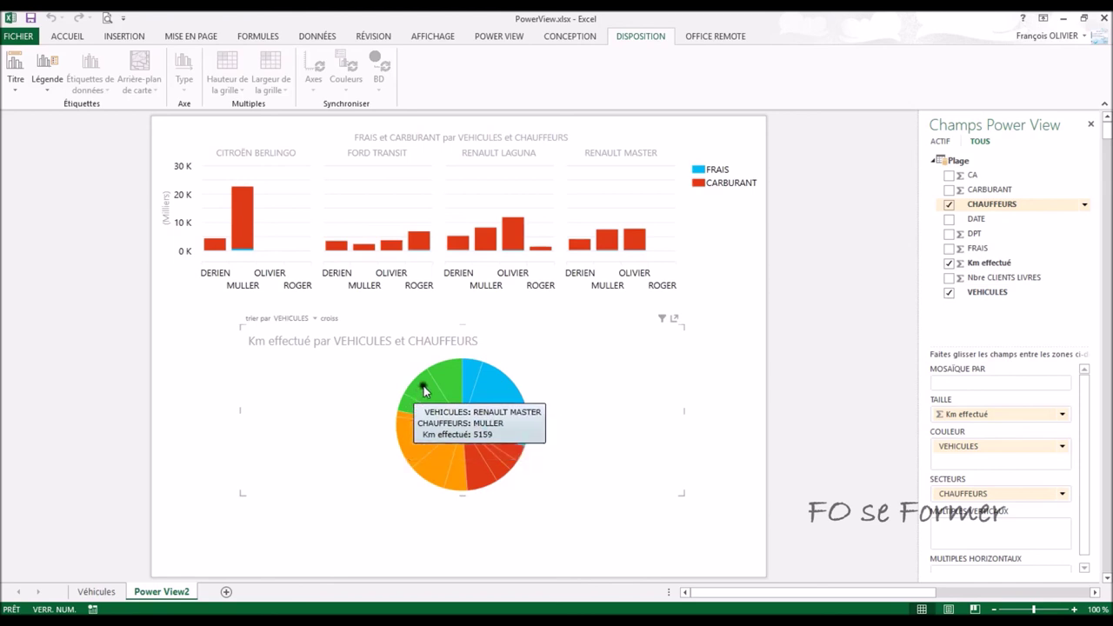
pyautogui.moveTo(442, 376)
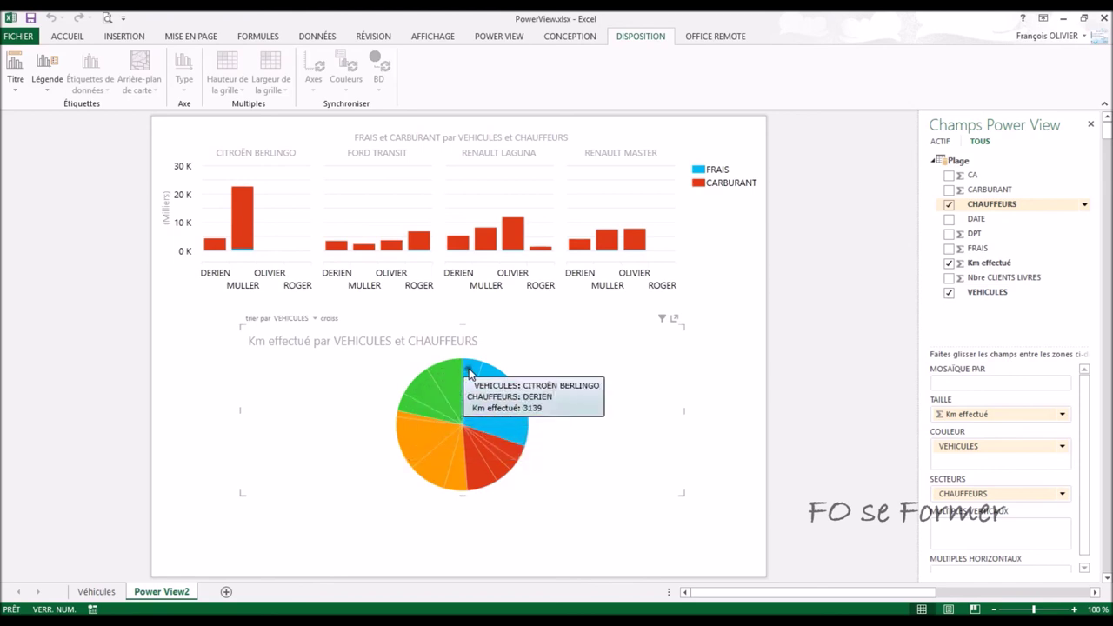
pyautogui.moveTo(498, 380)
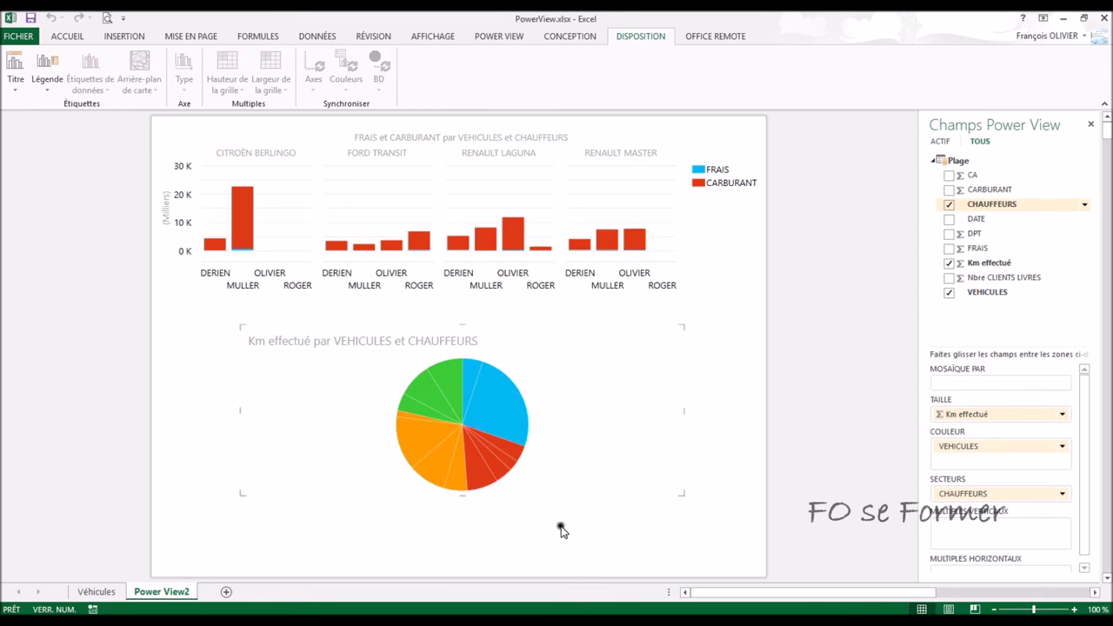
pyautogui.click(663, 528)
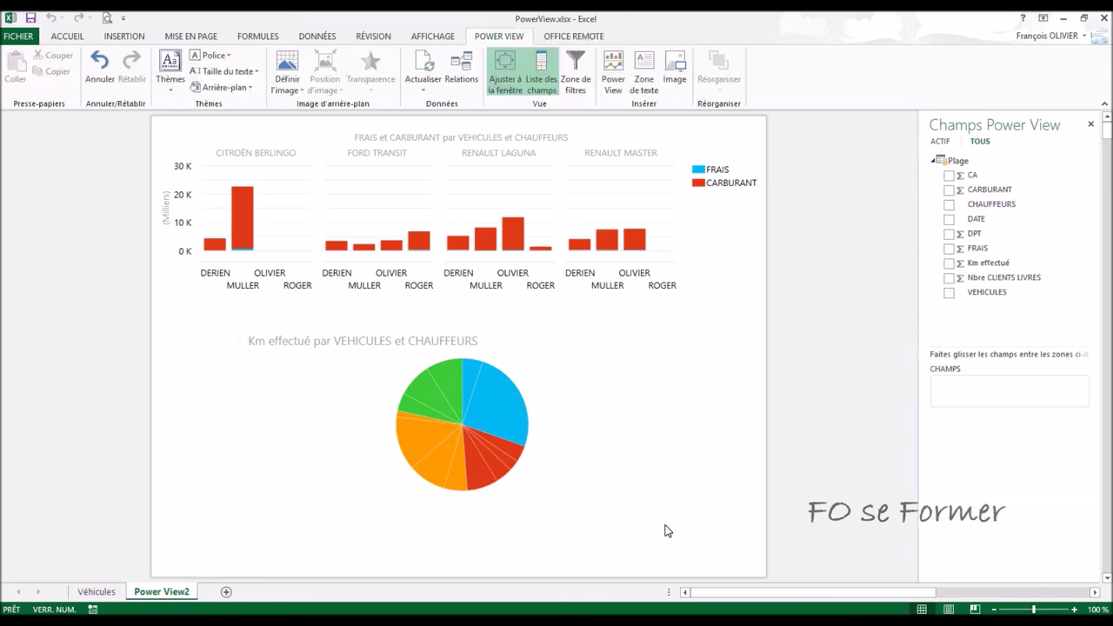